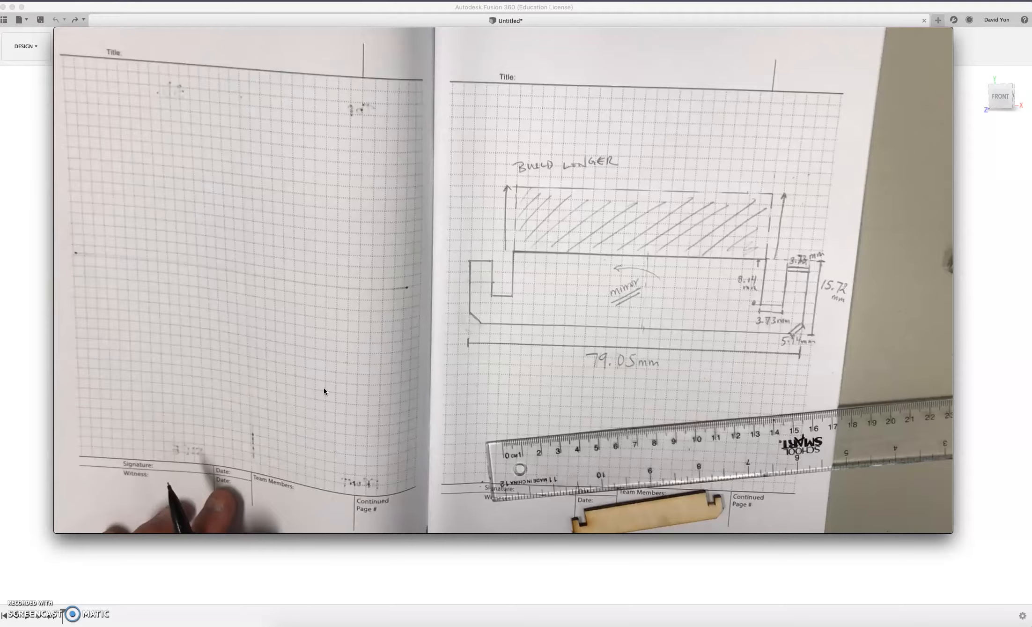
# Step: Close the reference video and review the notebook photo of the dimensioned part before switching to Fusion 360
pyautogui.click(655, 253)
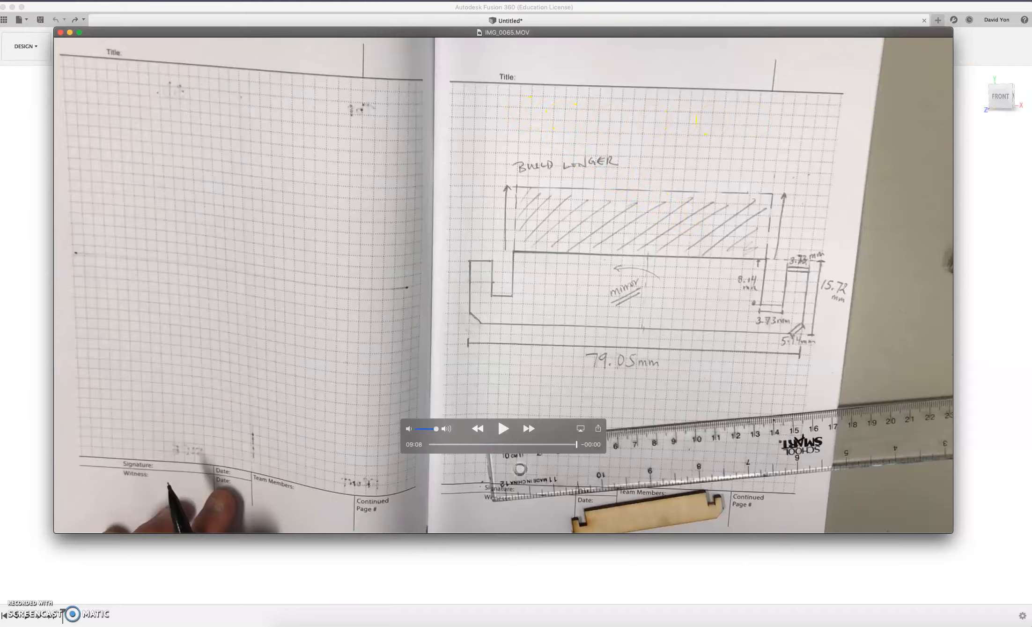
pyautogui.click(69, 35)
pyautogui.moveTo(1031, 66); pyautogui.dragTo(521, 73)
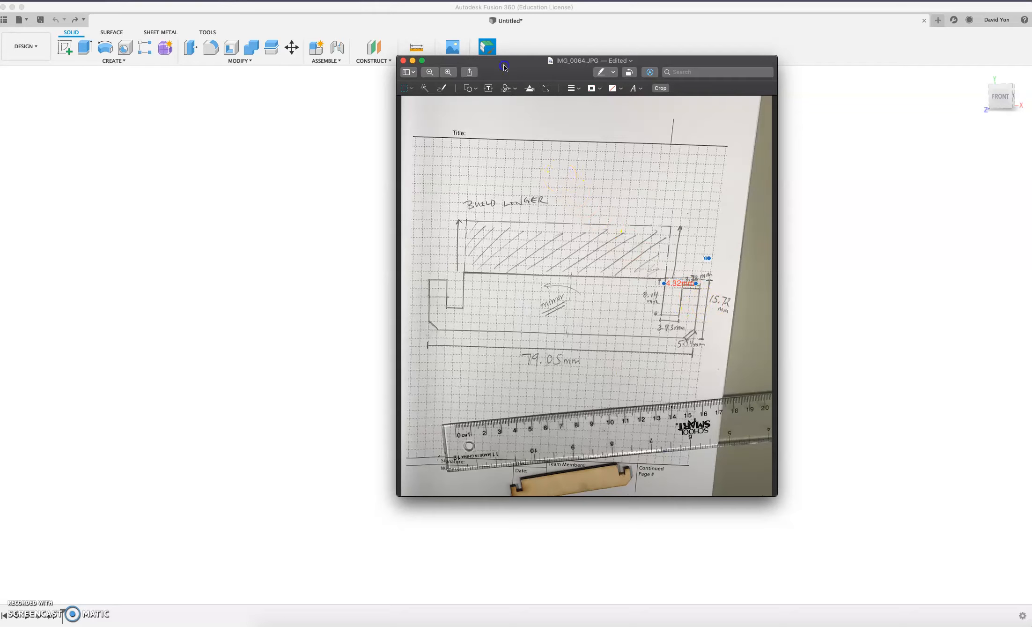
pyautogui.moveTo(503, 68); pyautogui.dragTo(1031, 73)
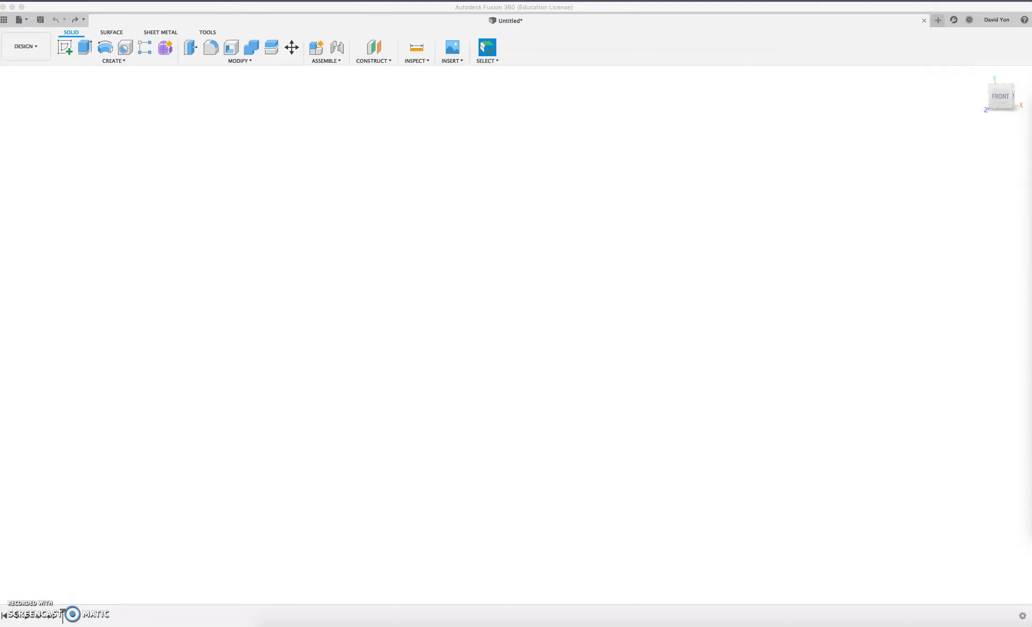
pyautogui.click(141, 8)
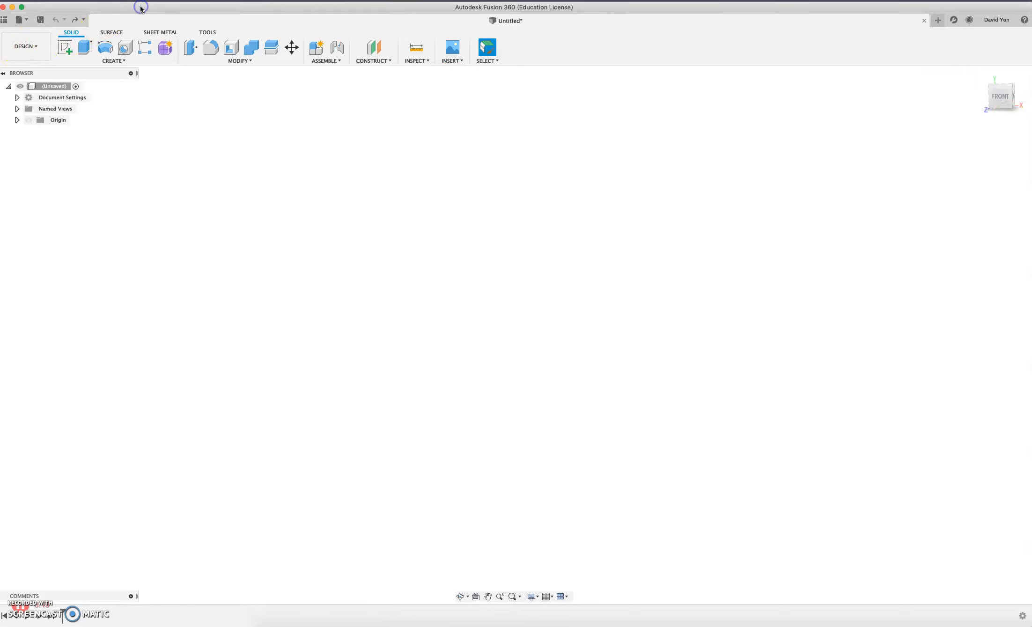
# Step: Create a new sketch on the front origin plane
pyautogui.click(67, 49)
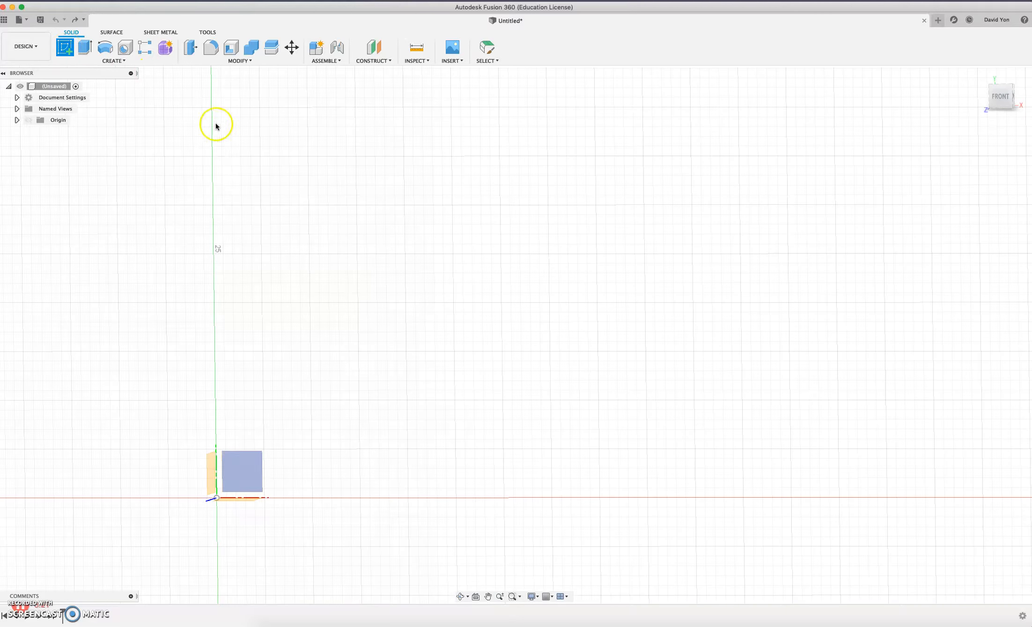
pyautogui.click(241, 464)
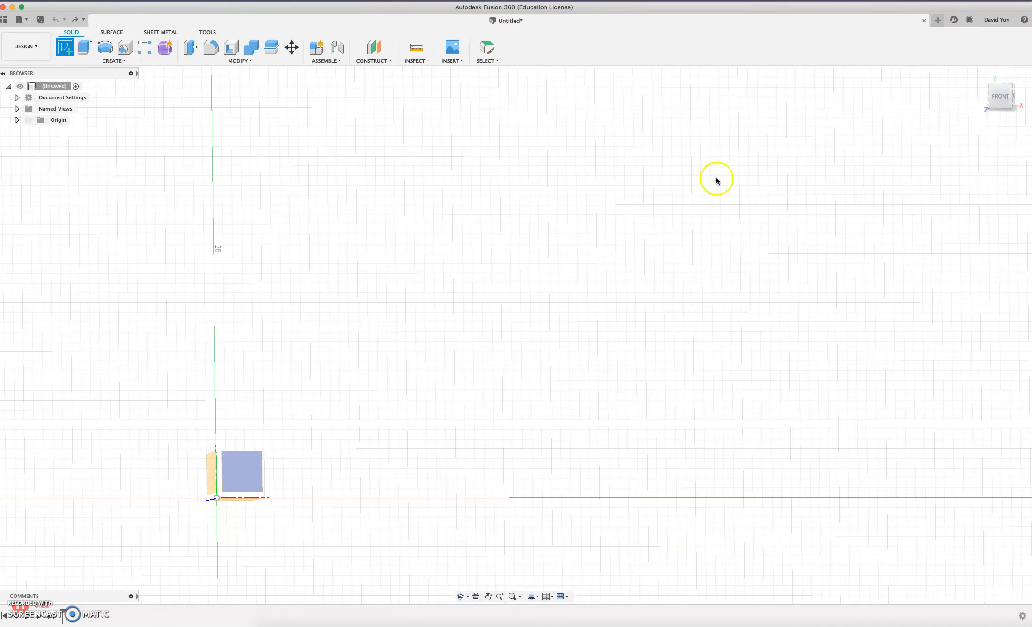
pyautogui.click(995, 70)
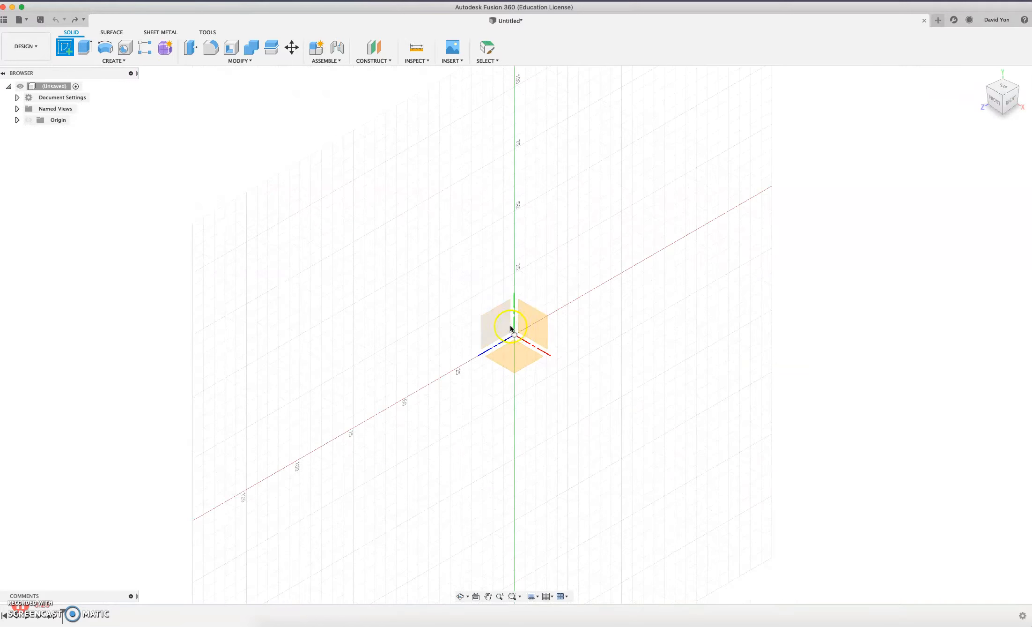
pyautogui.click(539, 321)
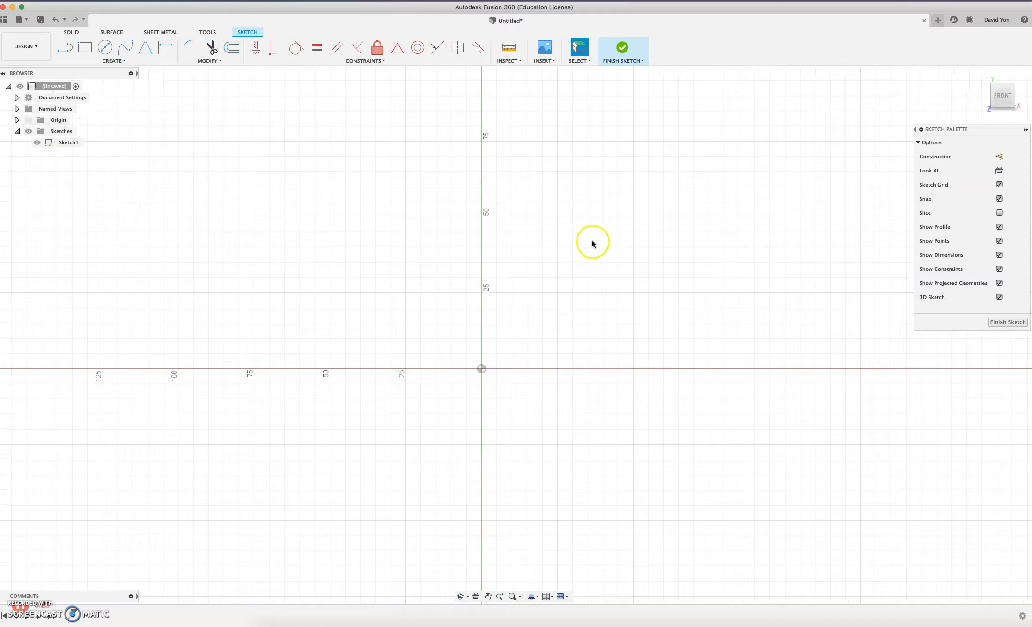
pyautogui.click(85, 48)
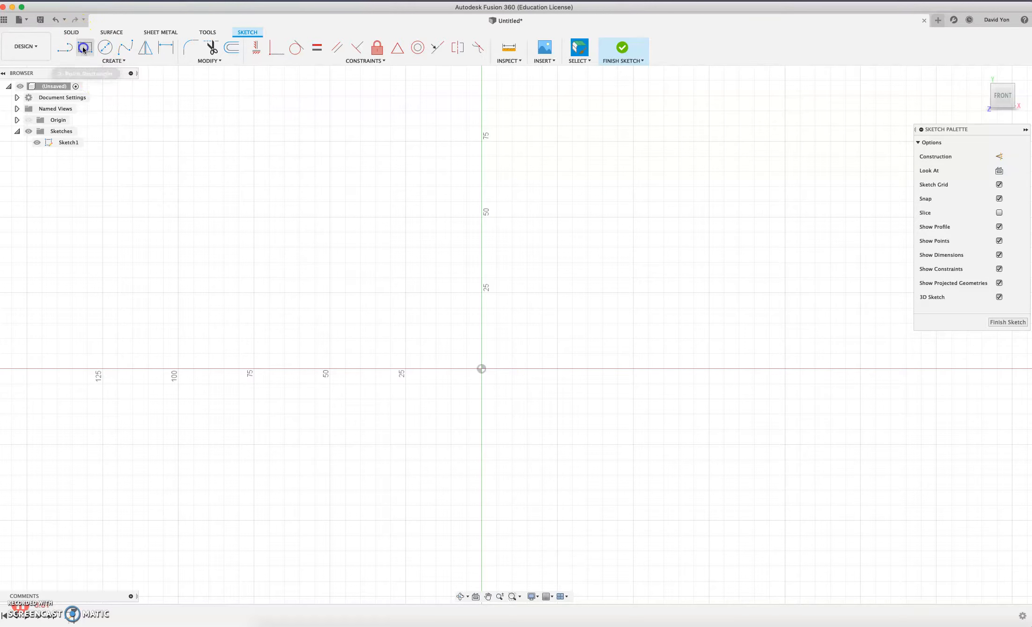
pyautogui.click(481, 370)
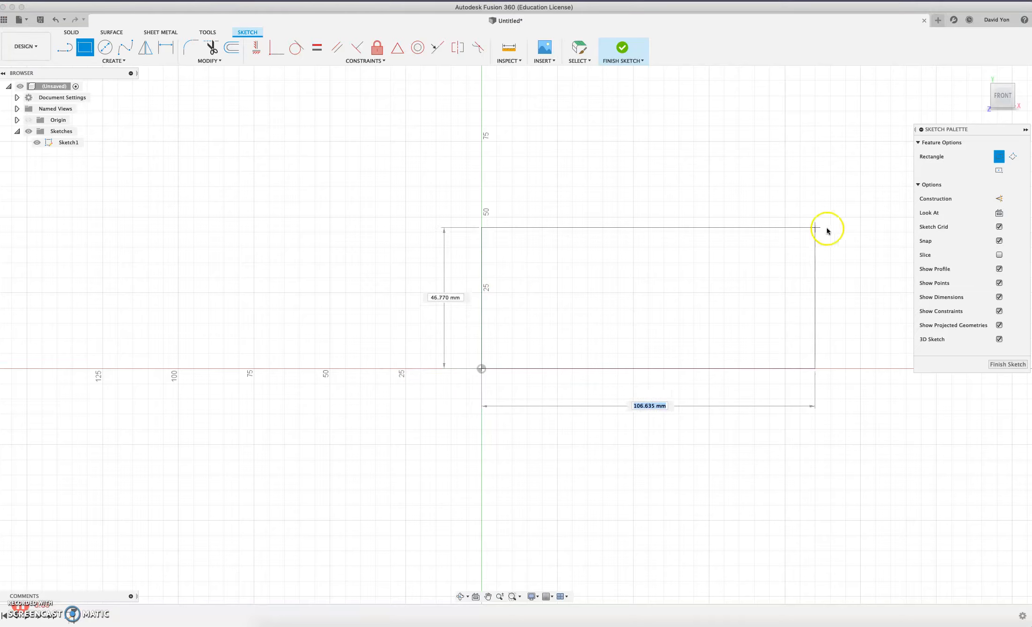
pyautogui.press('super+Tab')
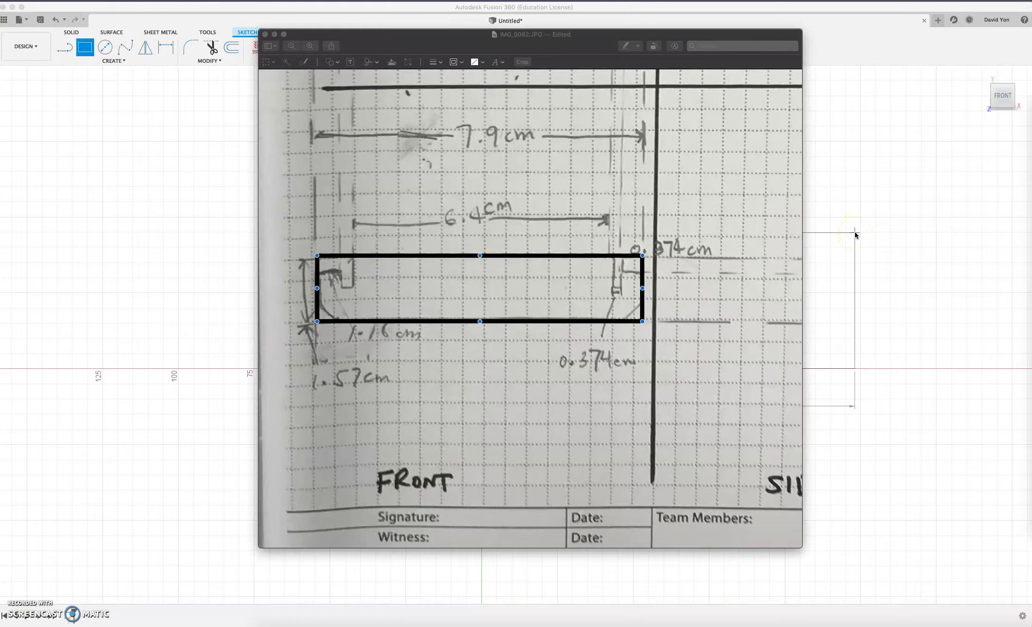
pyautogui.press('super+Tab')
pyautogui.click(949, 212)
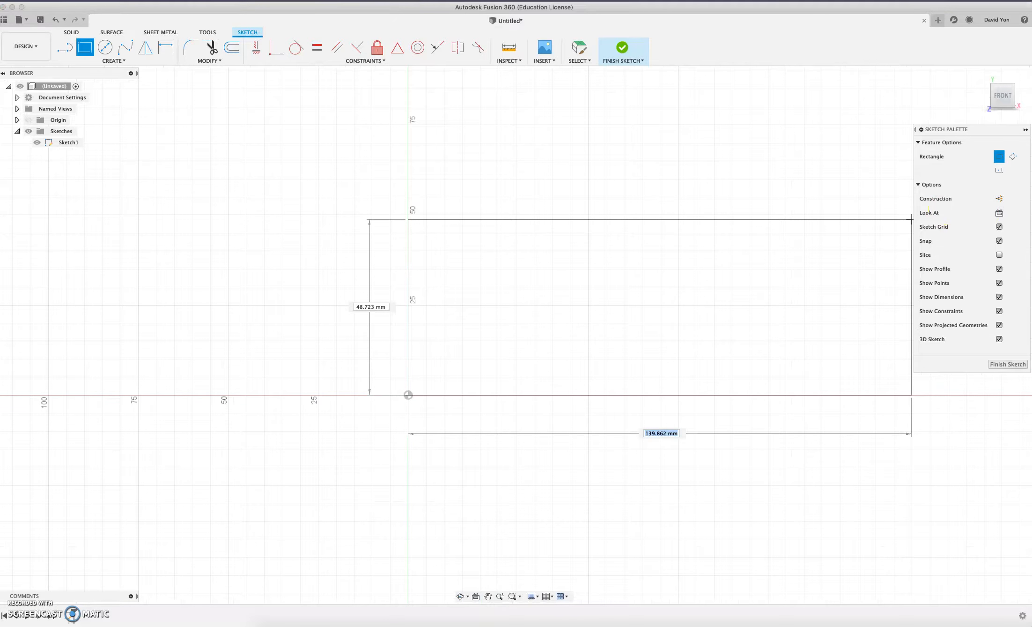
pyautogui.press('super+Tab')
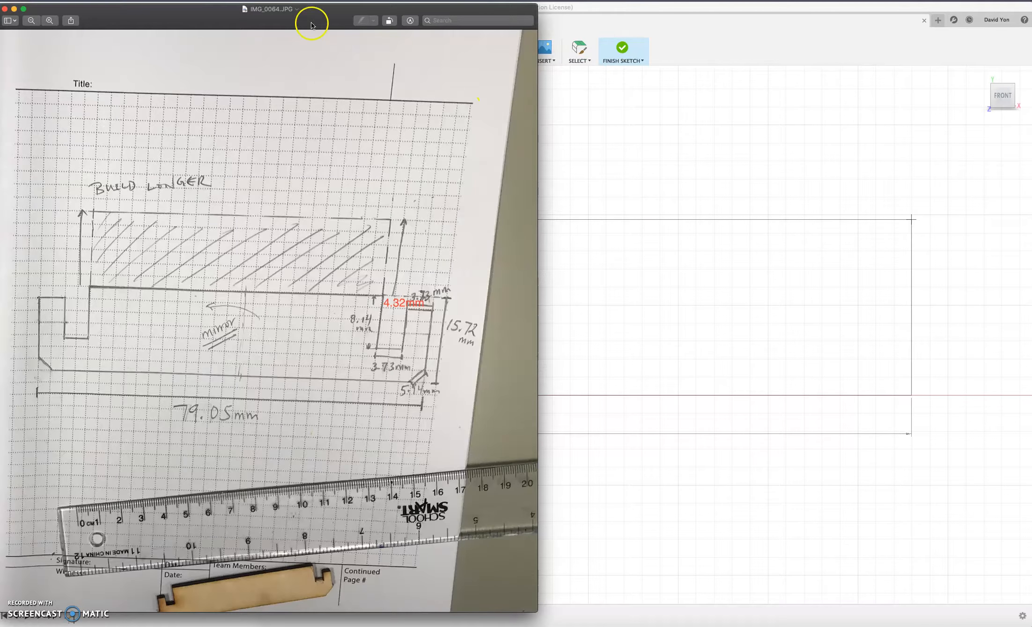
pyautogui.moveTo(313, 25); pyautogui.dragTo(691, 15)
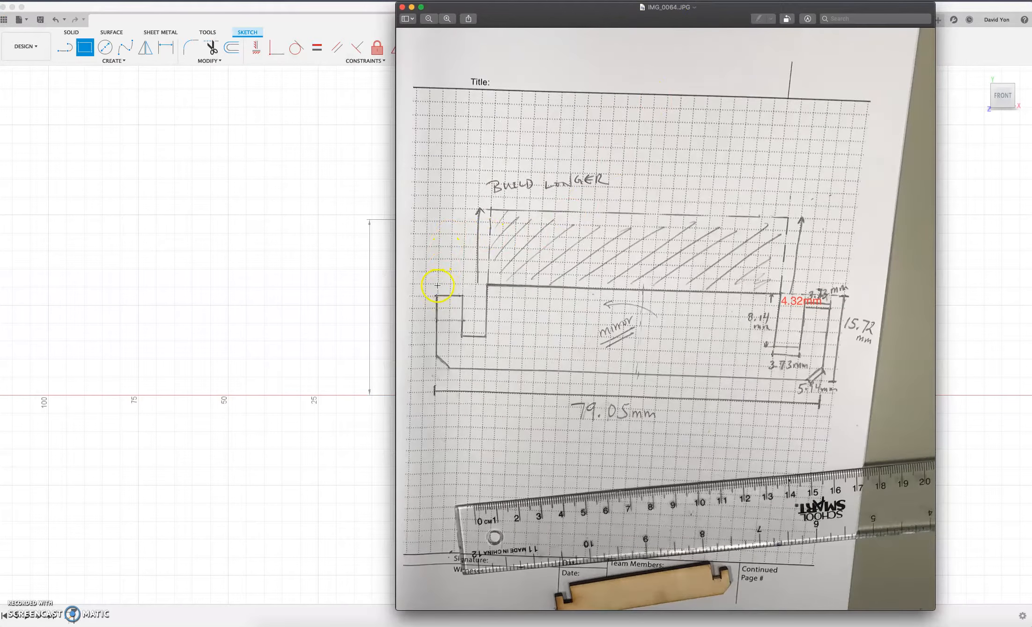
pyautogui.moveTo(494, 298); pyautogui.dragTo(761, 354)
pyautogui.moveTo(819, 395); pyautogui.dragTo(824, 381)
pyautogui.moveTo(513, 13); pyautogui.dragTo(1031, 14)
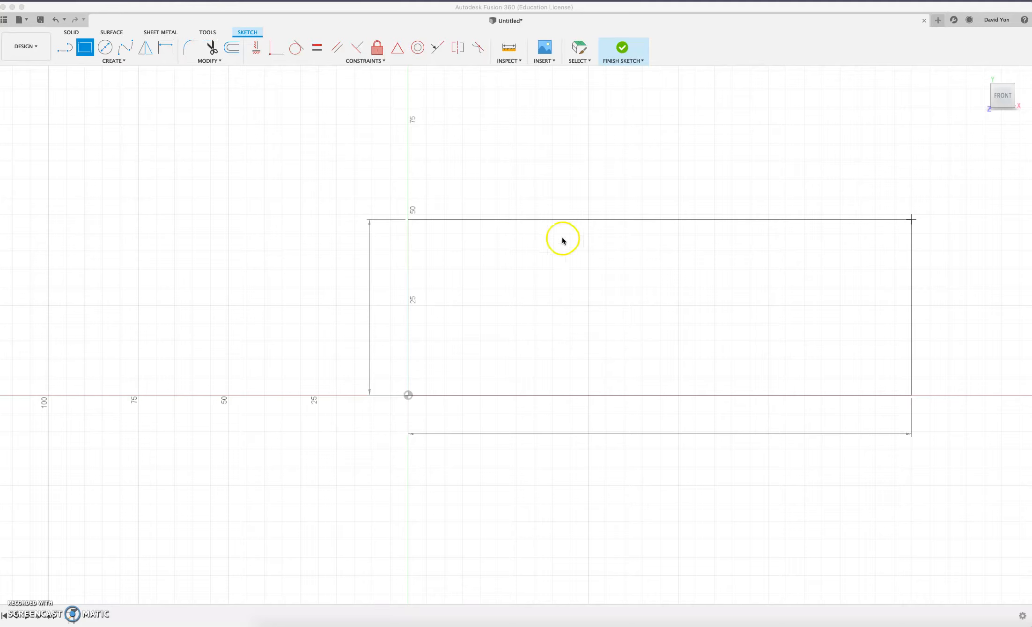
pyautogui.click(491, 351)
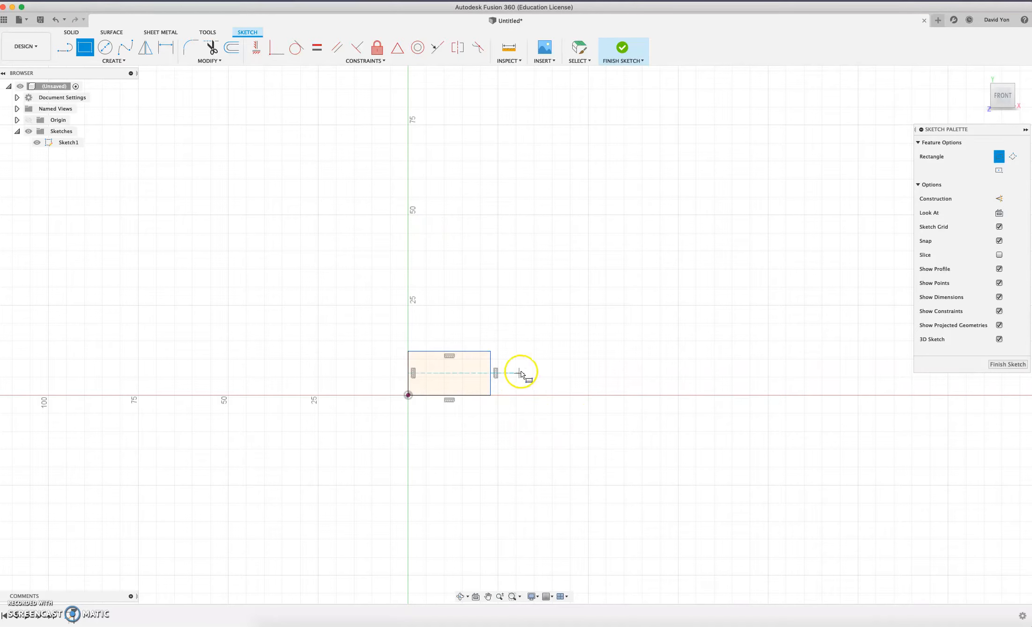
pyautogui.press('Escape')
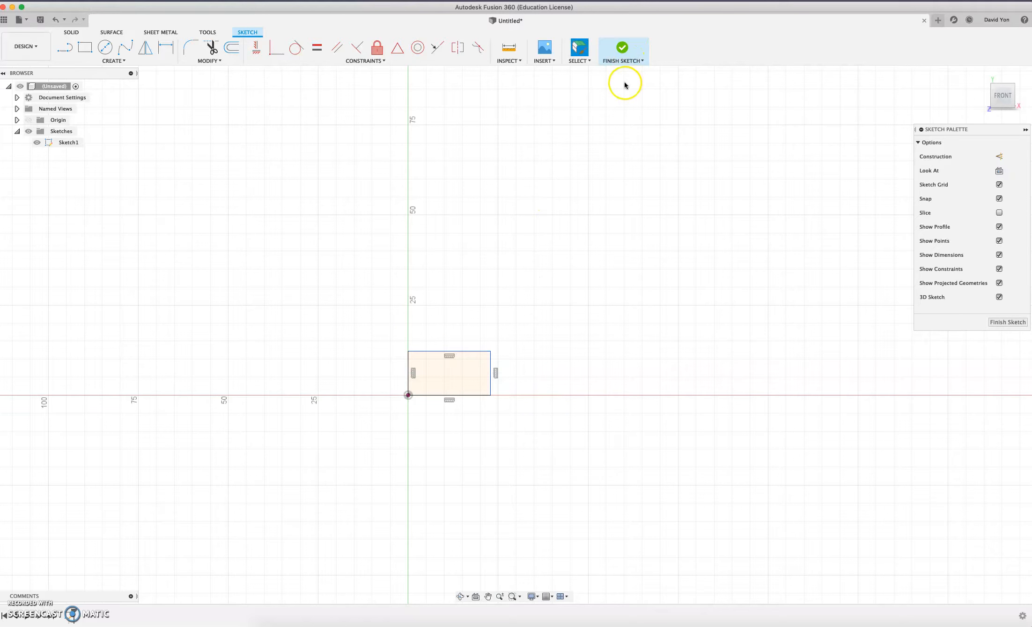
pyautogui.press('super+z')
# Step: Draw a two-point rectangle from the origin, 15.72 mm high and 79.05 mm wide
pyautogui.click(86, 48)
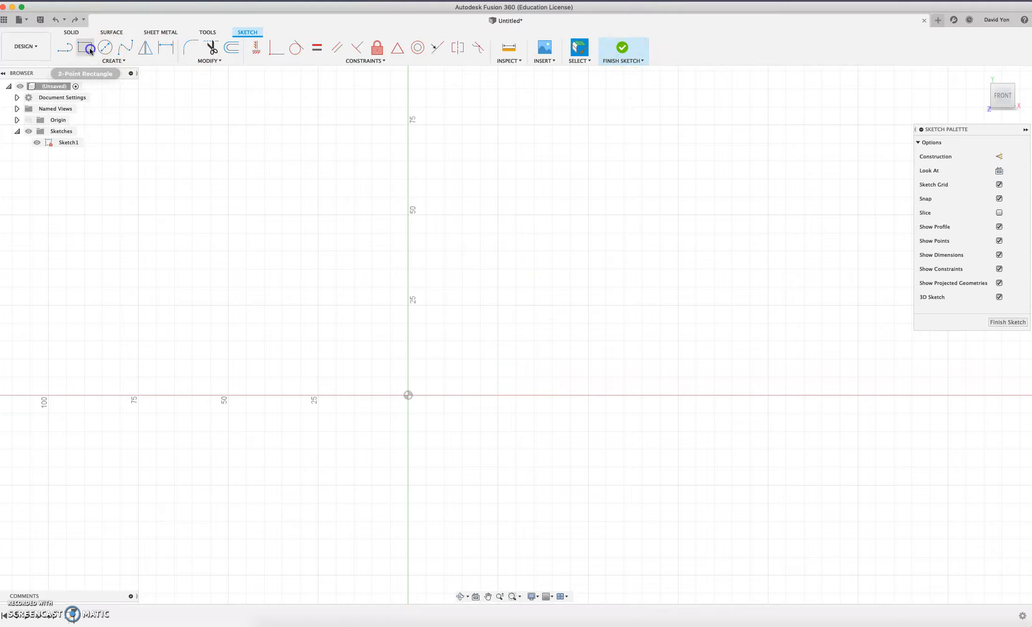
pyautogui.click(408, 396)
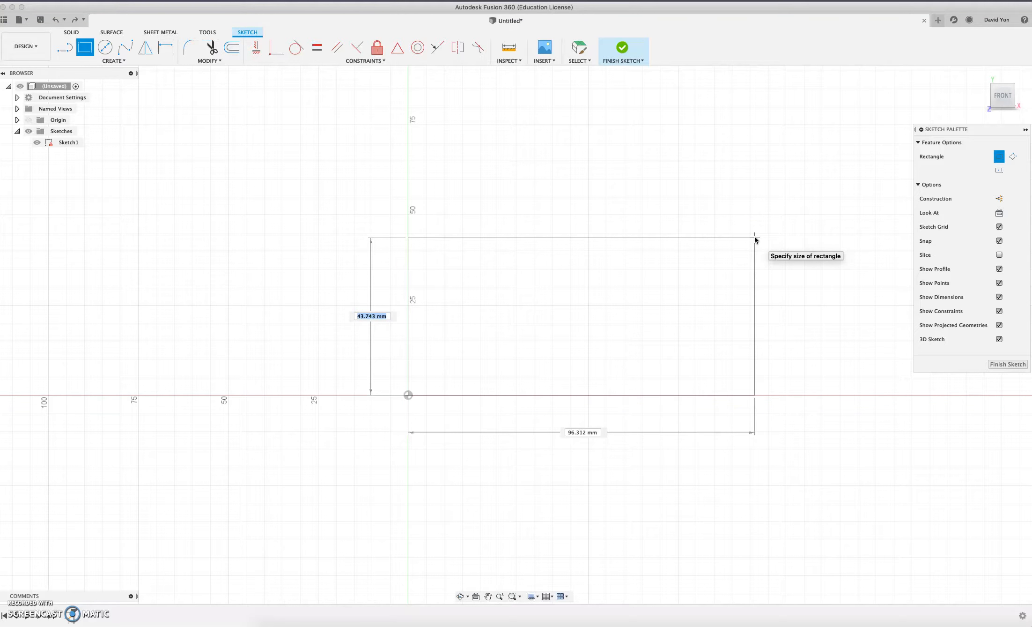
pyautogui.write('5.72')
pyautogui.press('Tab')
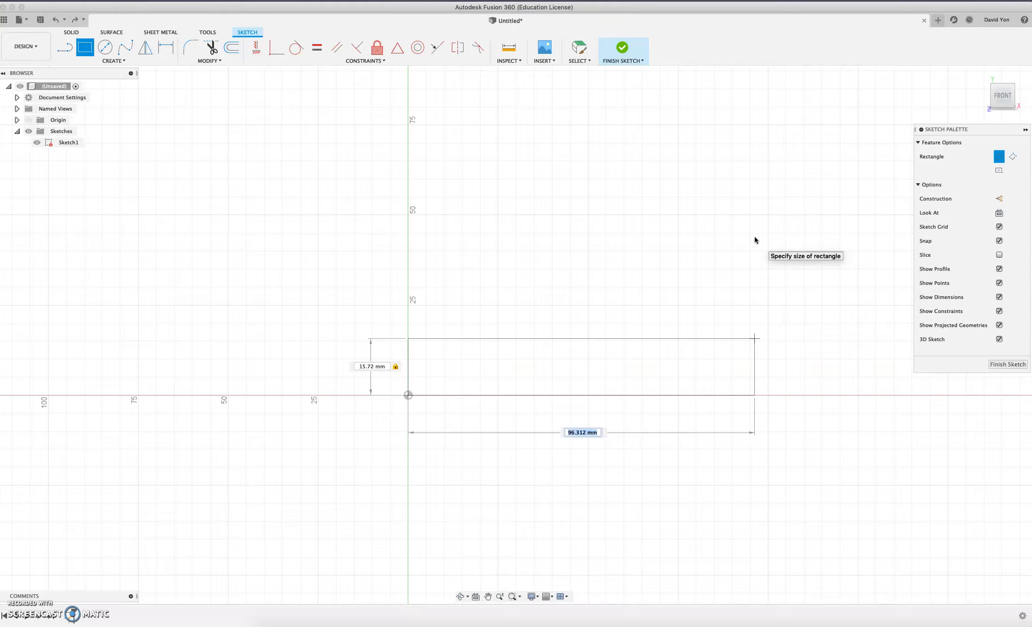
pyautogui.write('79.05')
pyautogui.press('Tab')
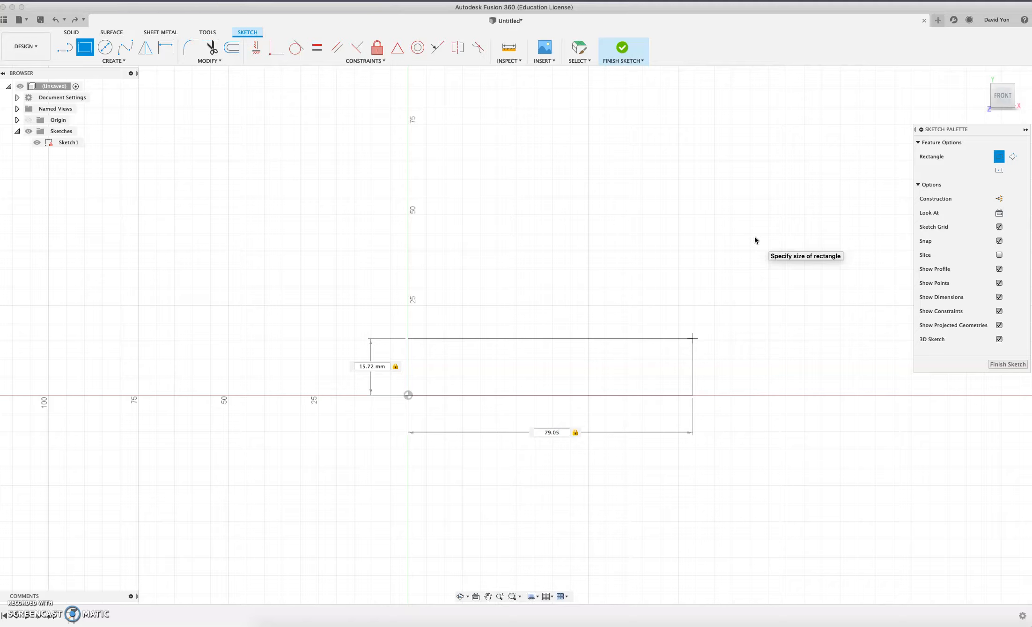
pyautogui.press('Return')
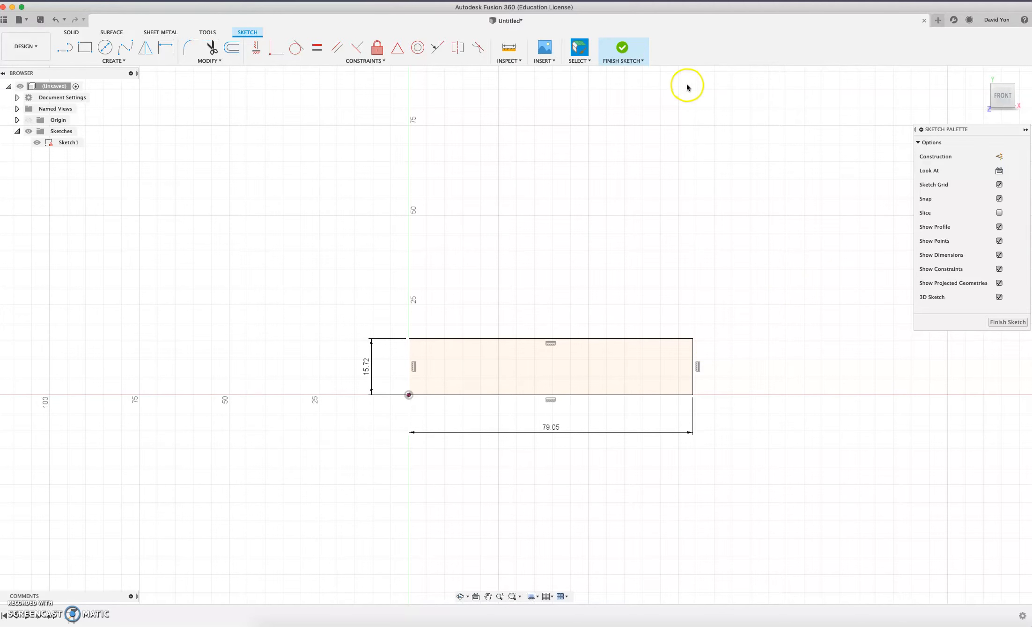
# Step: Draw a vertical line about 54 mm long across the rectangle near its middle and convert it to a construction line
pyautogui.scroll(2, 716, 259)
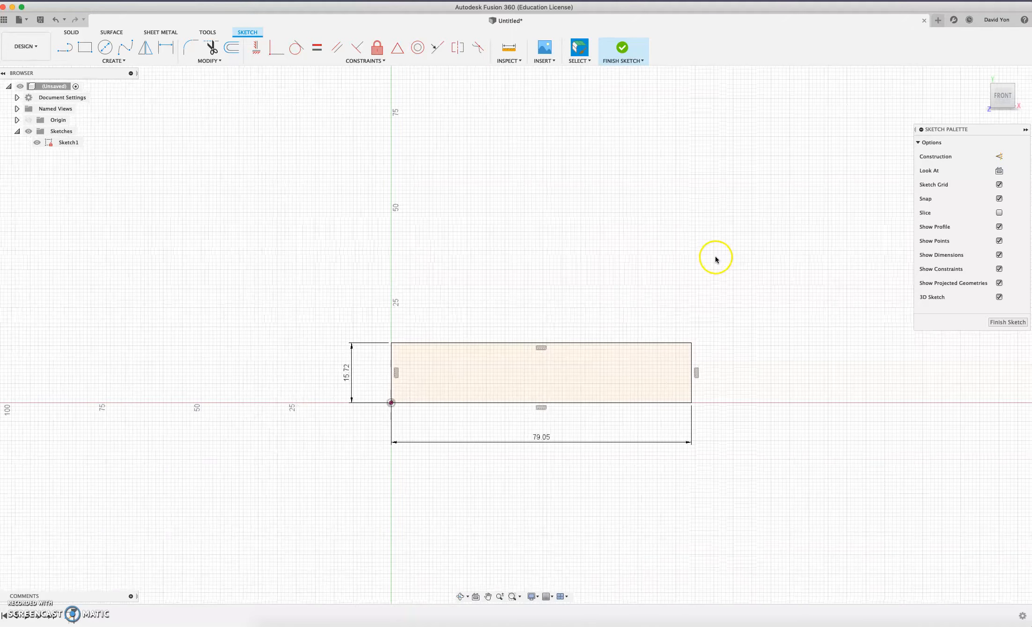
pyautogui.scroll(1, 715, 259)
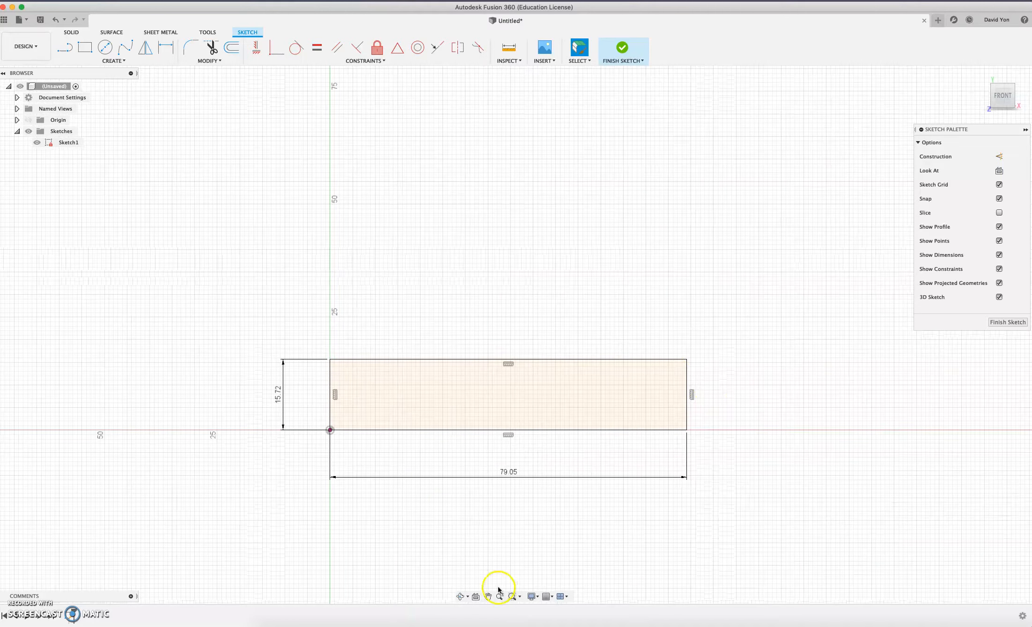
pyautogui.click(487, 595)
pyautogui.moveTo(584, 410); pyautogui.dragTo(546, 320)
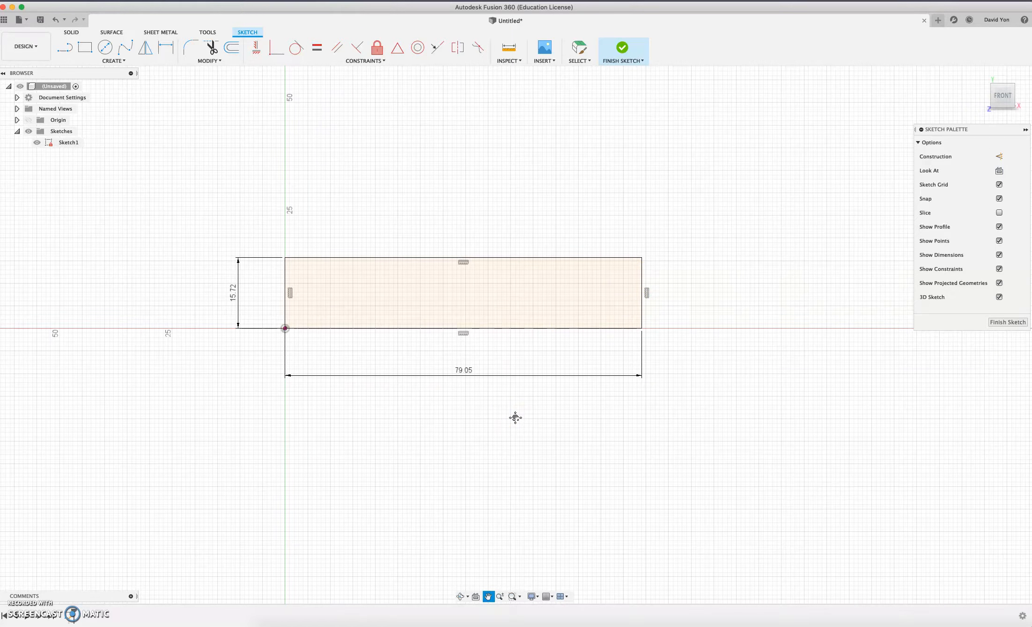
pyautogui.moveTo(1030, 9); pyautogui.dragTo(580, 17)
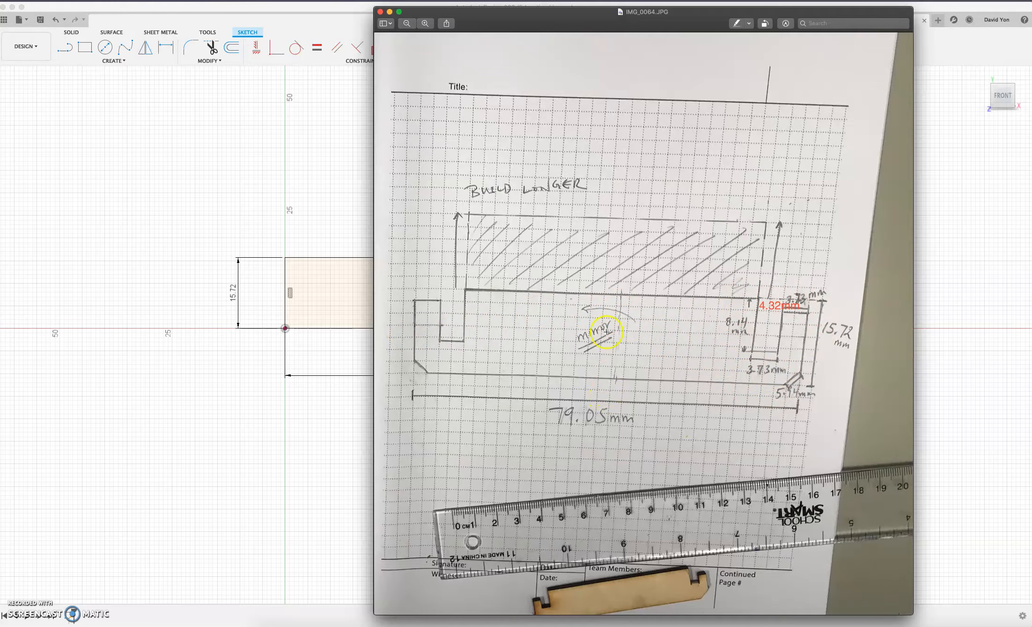
pyautogui.moveTo(562, 22); pyautogui.dragTo(1031, 33)
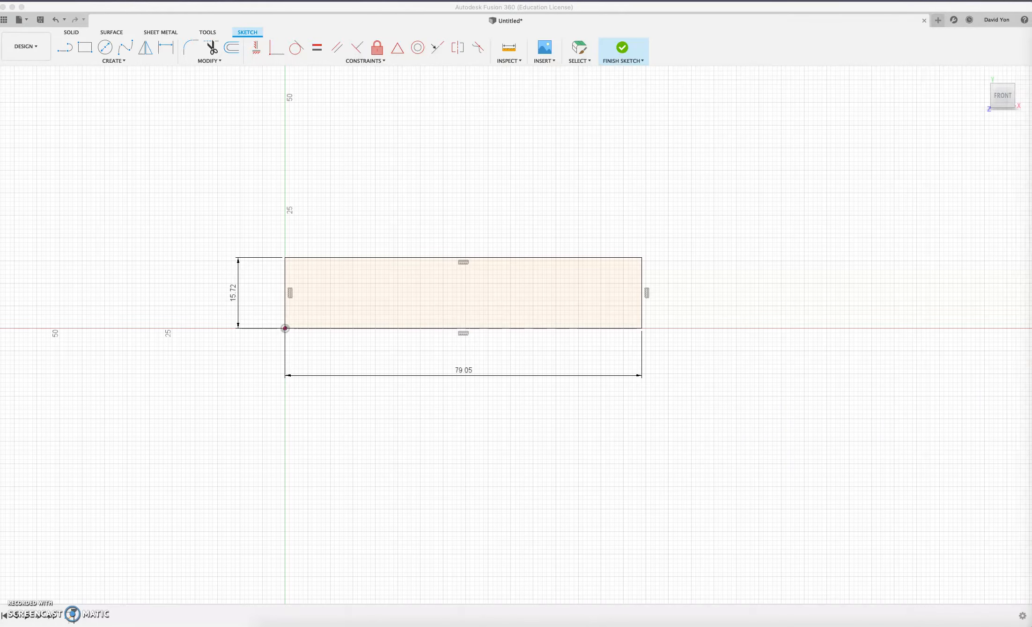
pyautogui.click(67, 48)
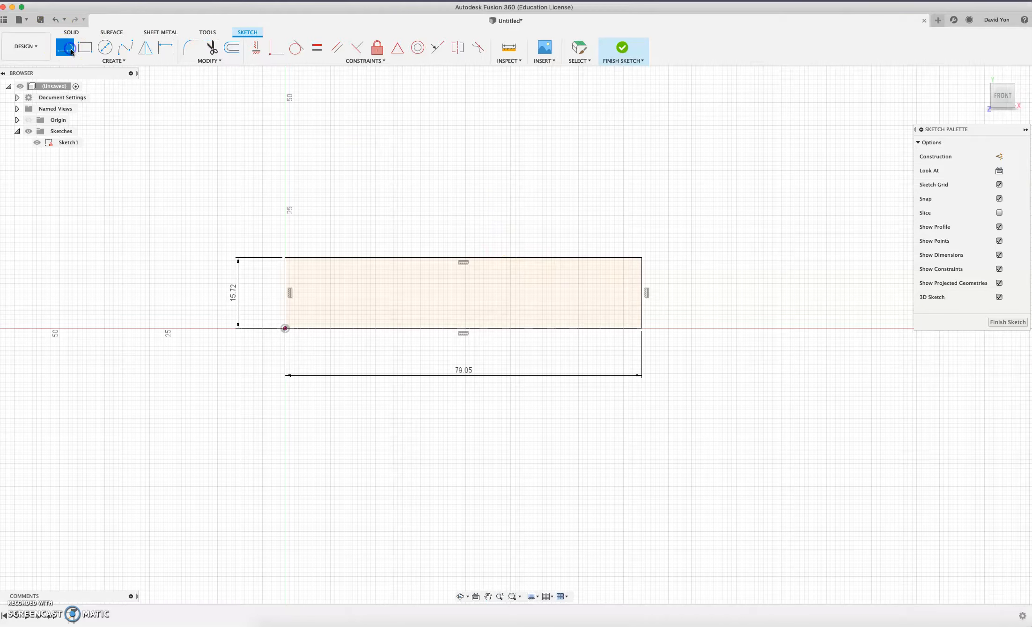
pyautogui.click(463, 192)
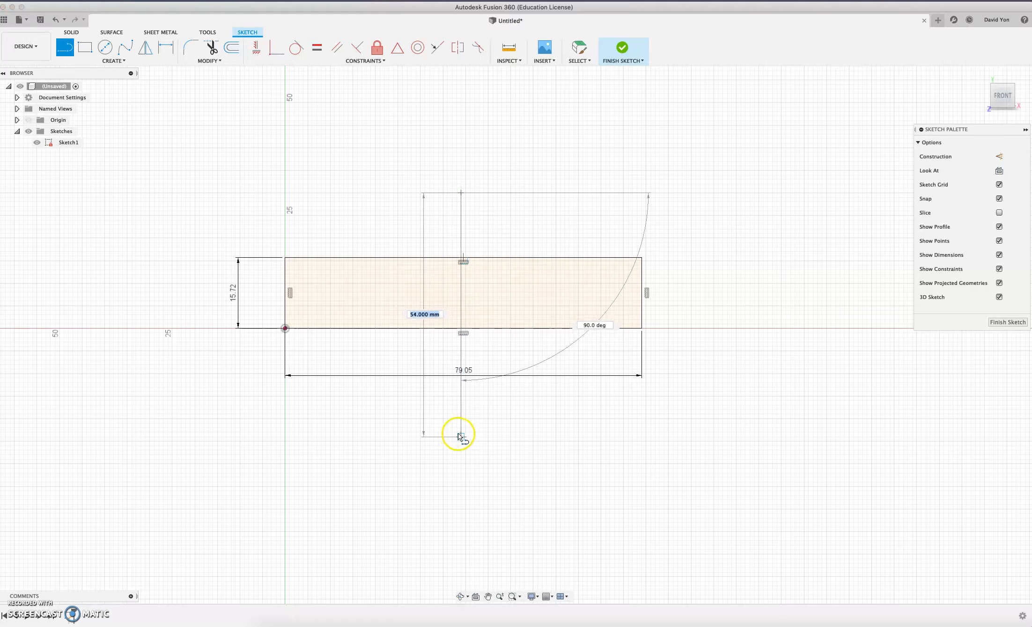
pyautogui.click(461, 436)
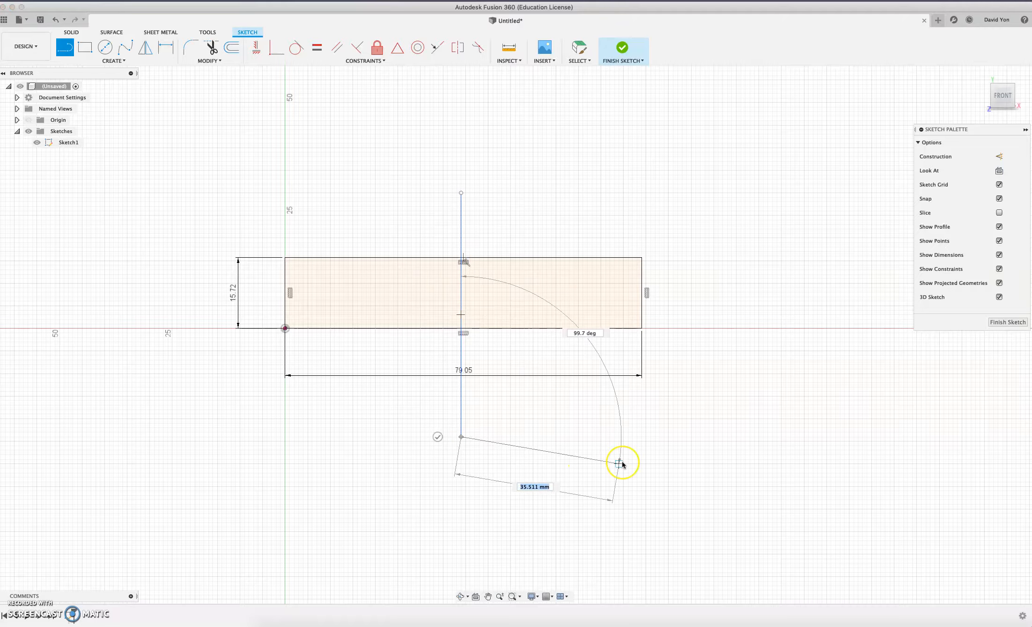
pyautogui.press('Escape')
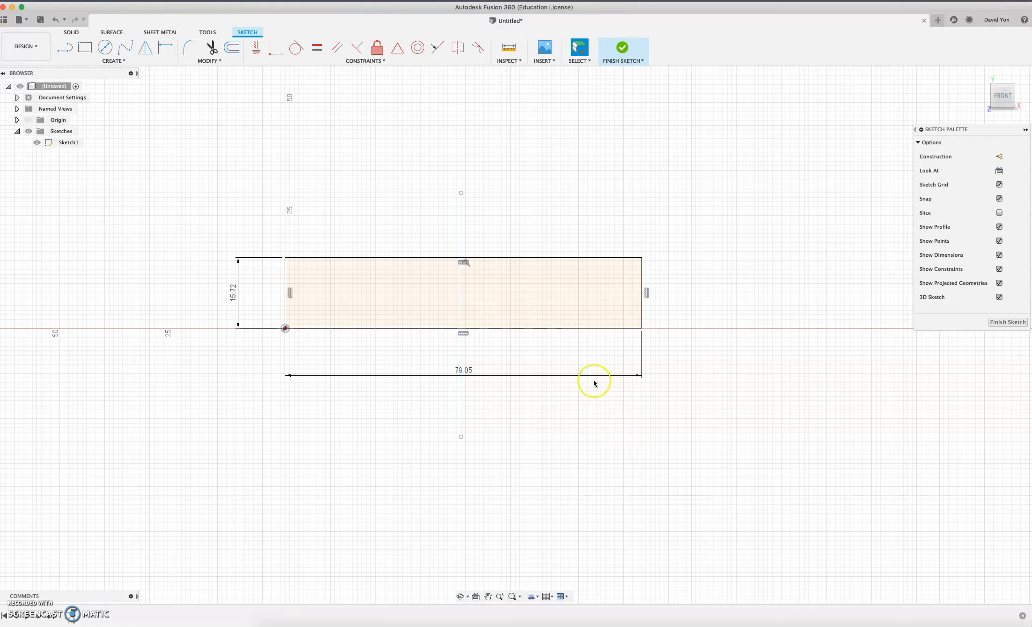
pyautogui.click(462, 216)
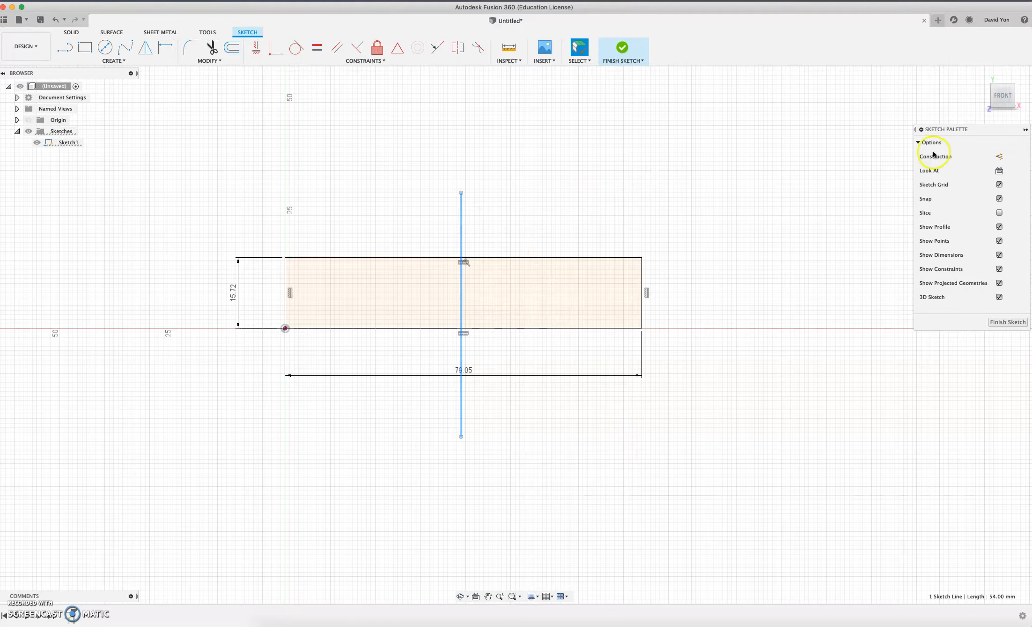
pyautogui.click(999, 156)
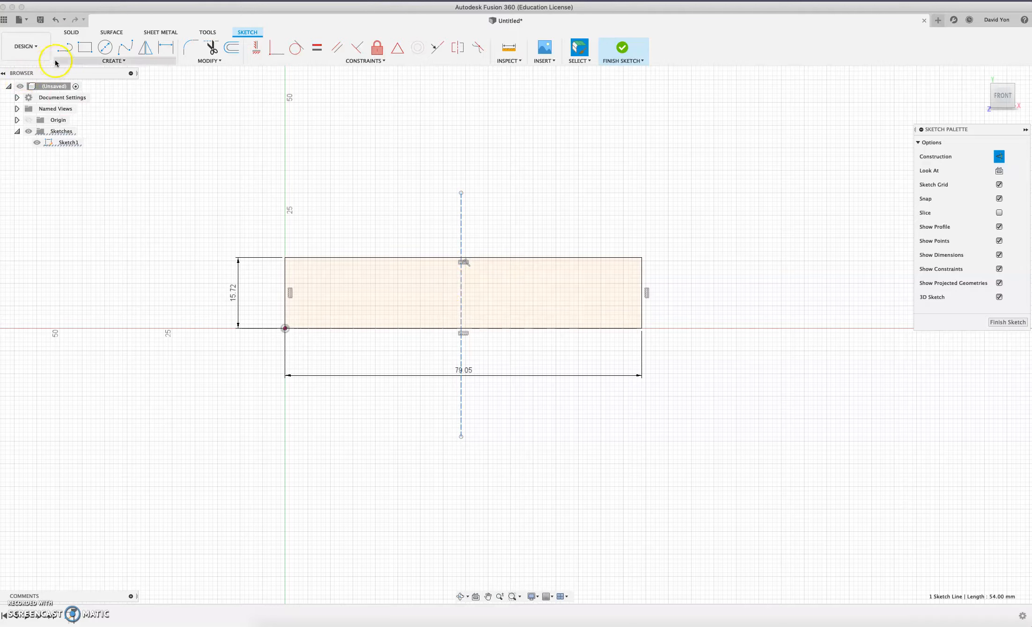
# Step: Dimension the distance from the construction centerline to the rectangle's right edge as 79.05/2 mm
pyautogui.click(112, 61)
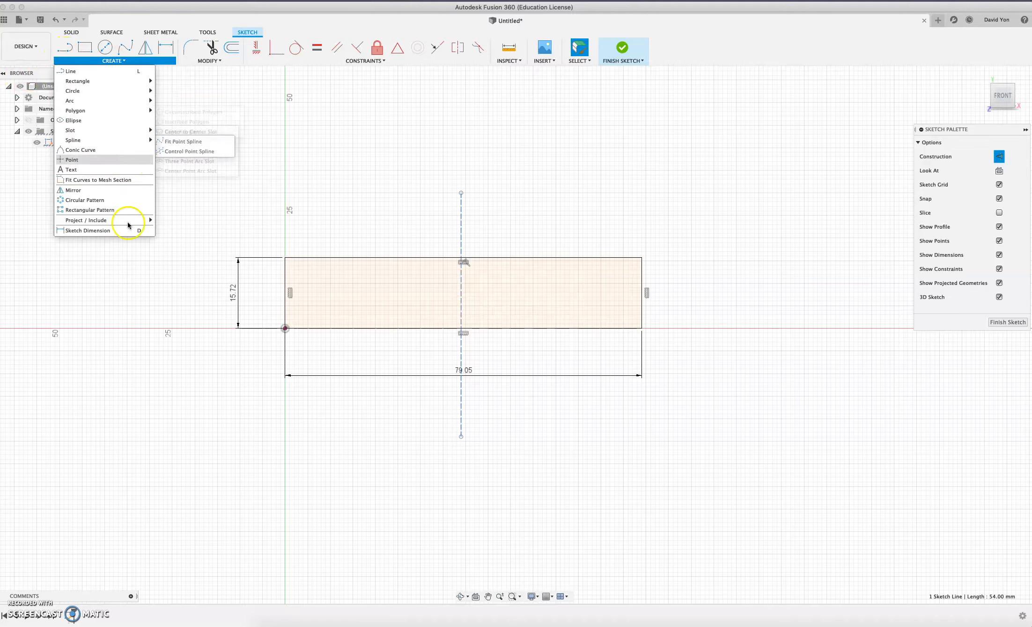
pyautogui.click(113, 231)
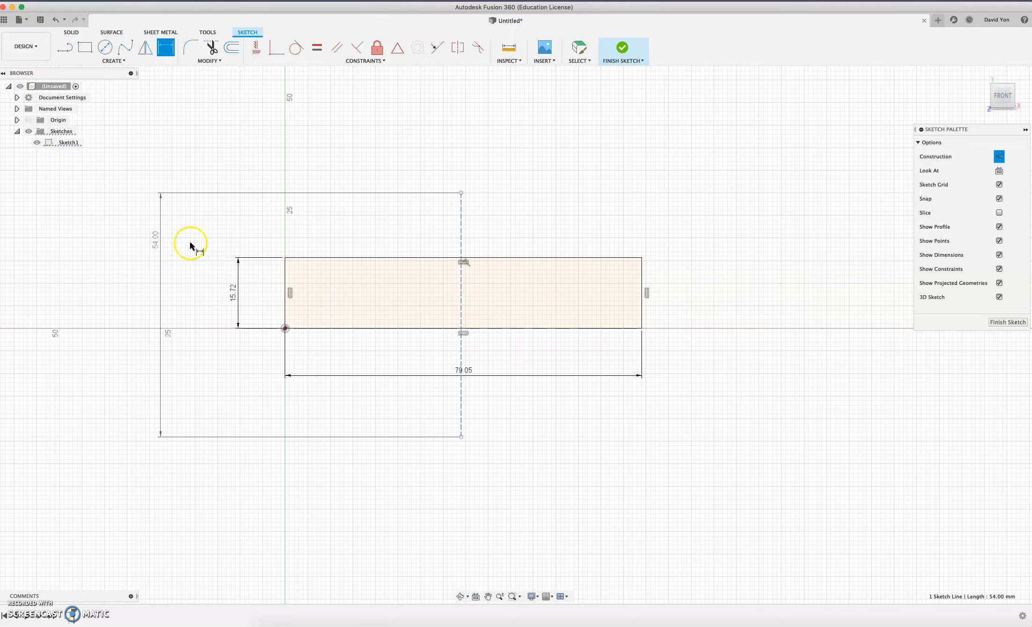
pyautogui.click(462, 239)
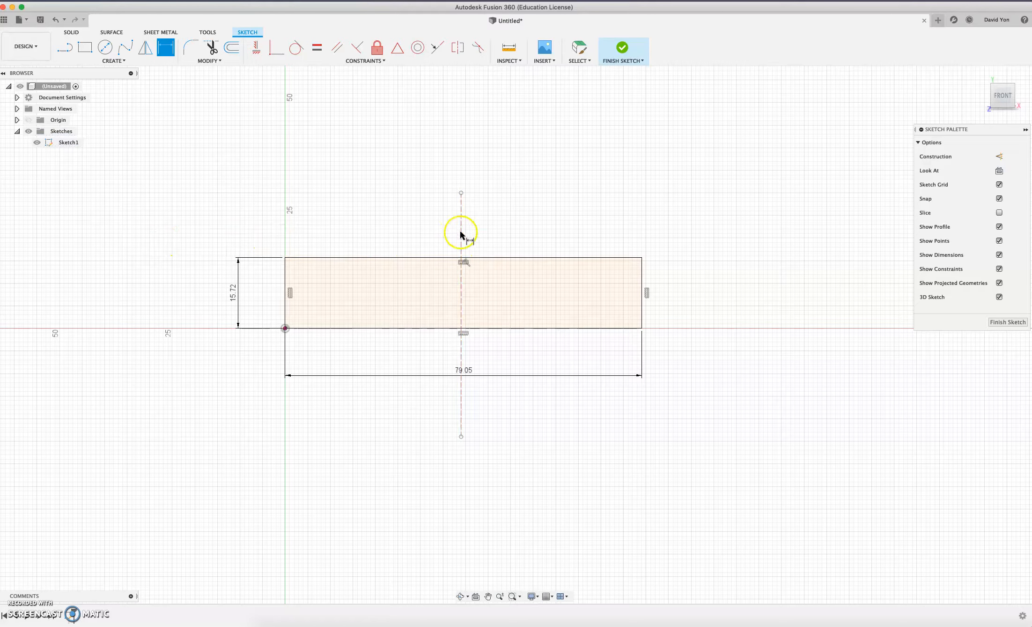
pyautogui.click(461, 234)
pyautogui.click(641, 278)
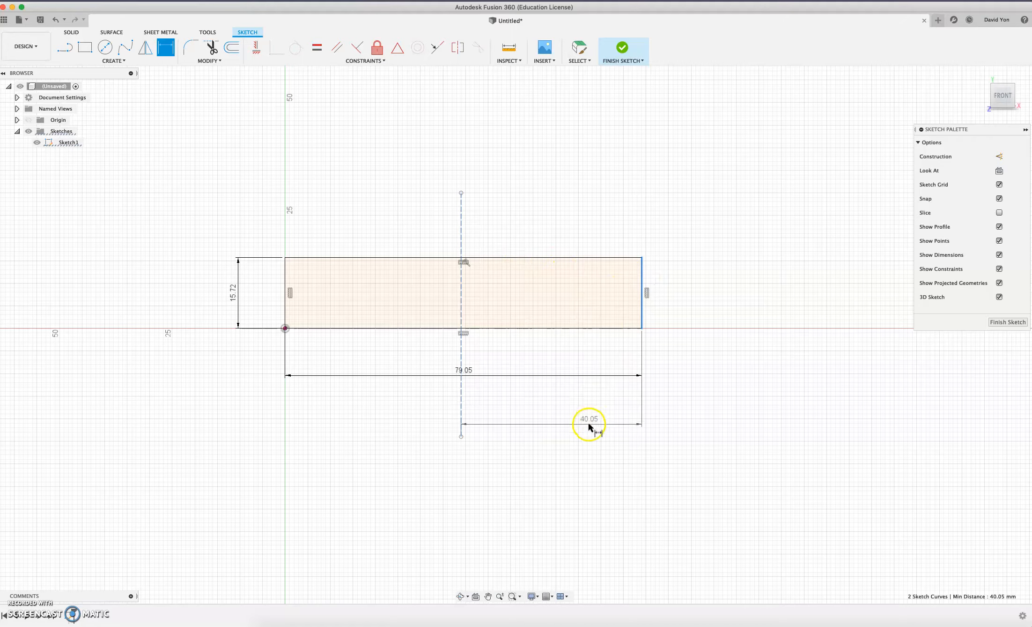
pyautogui.click(557, 423)
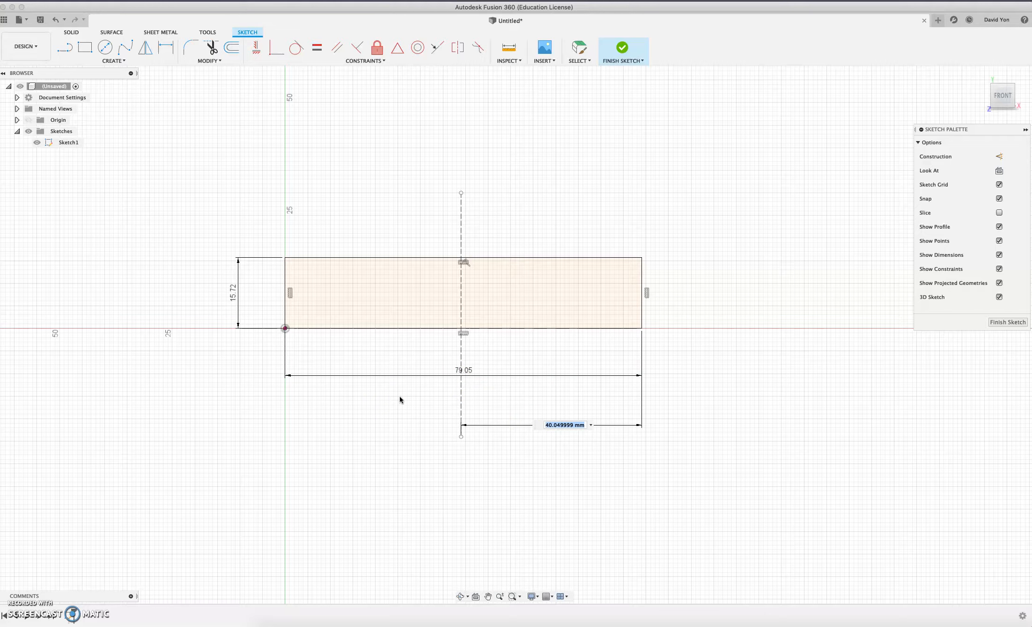
pyautogui.write('79.05/2')
pyautogui.press('Return')
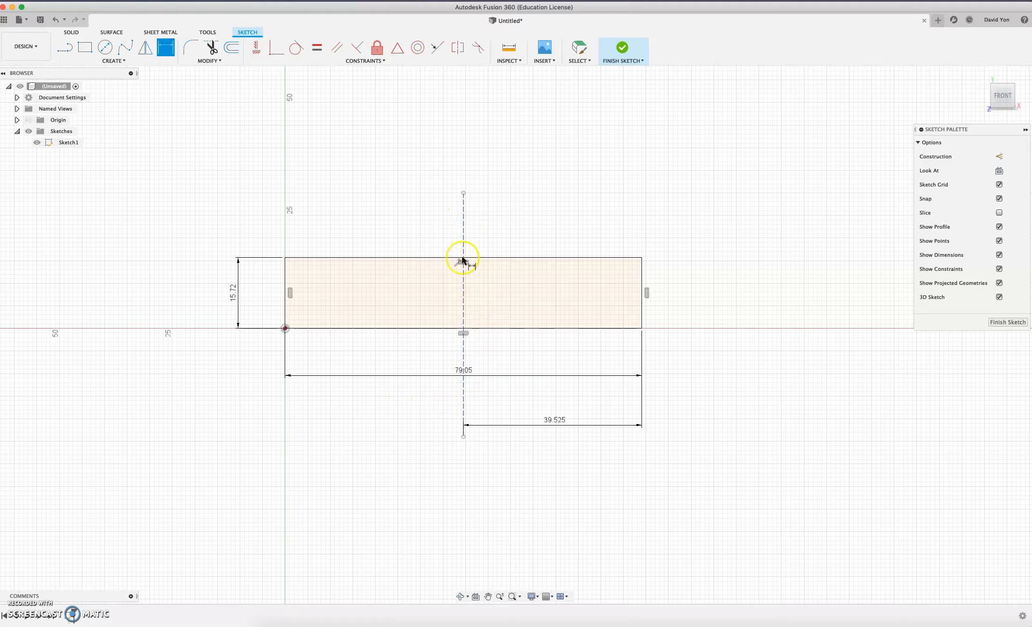
pyautogui.click(548, 423)
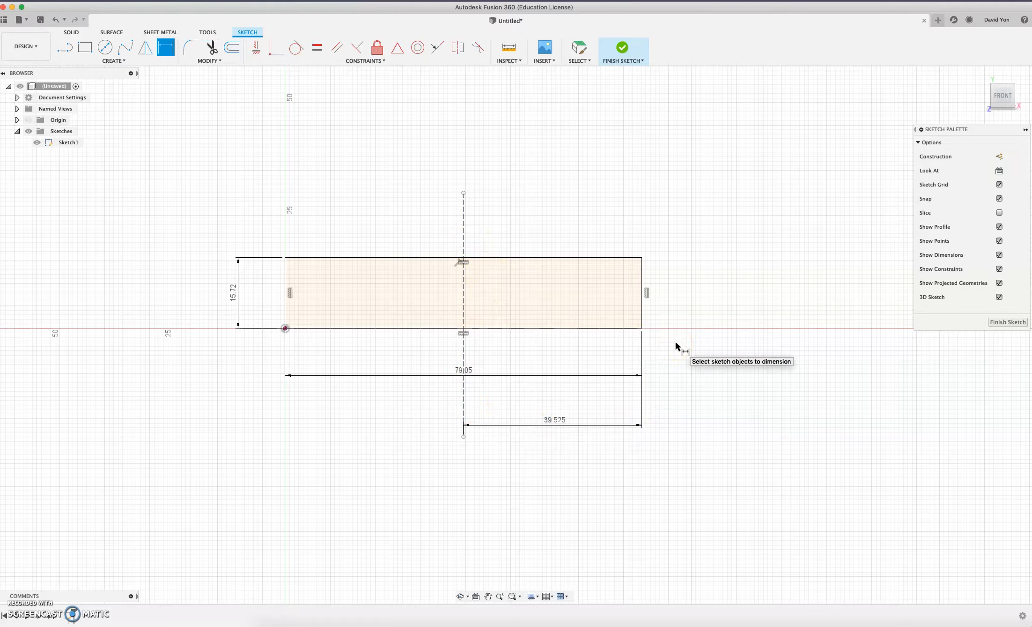
# Step: Examine the notebook photo for the shape and dimensions of the notch at the part's right end
pyautogui.scroll(2, 709, 286)
pyautogui.scroll(-3, 705, 286)
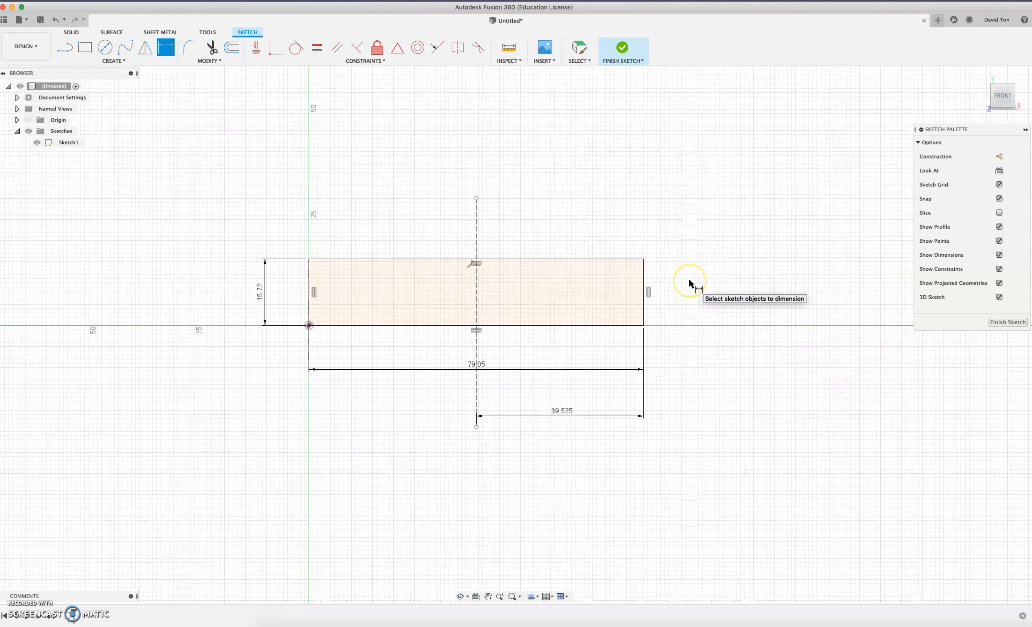
pyautogui.scroll(3, 689, 279)
pyautogui.scroll(3, 686, 277)
pyautogui.moveTo(1031, 31); pyautogui.dragTo(543, 31)
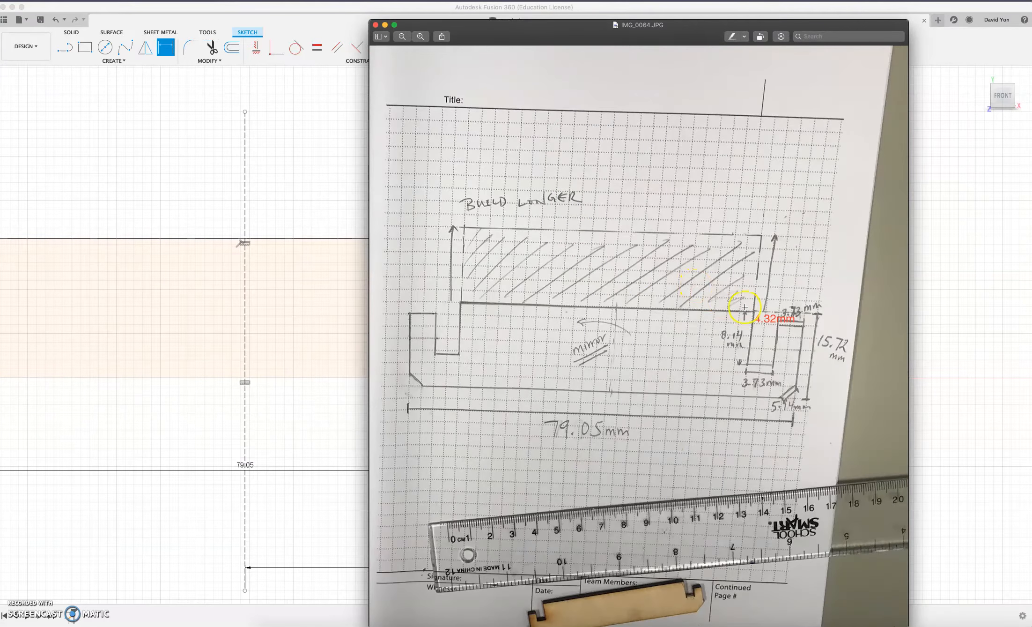
pyautogui.moveTo(715, 281); pyautogui.dragTo(825, 429)
pyautogui.moveTo(580, 27)
pyautogui.mouseDown()
pyautogui.moveTo(744, 56)
pyautogui.moveTo(1031, 49)
pyautogui.mouseUp()
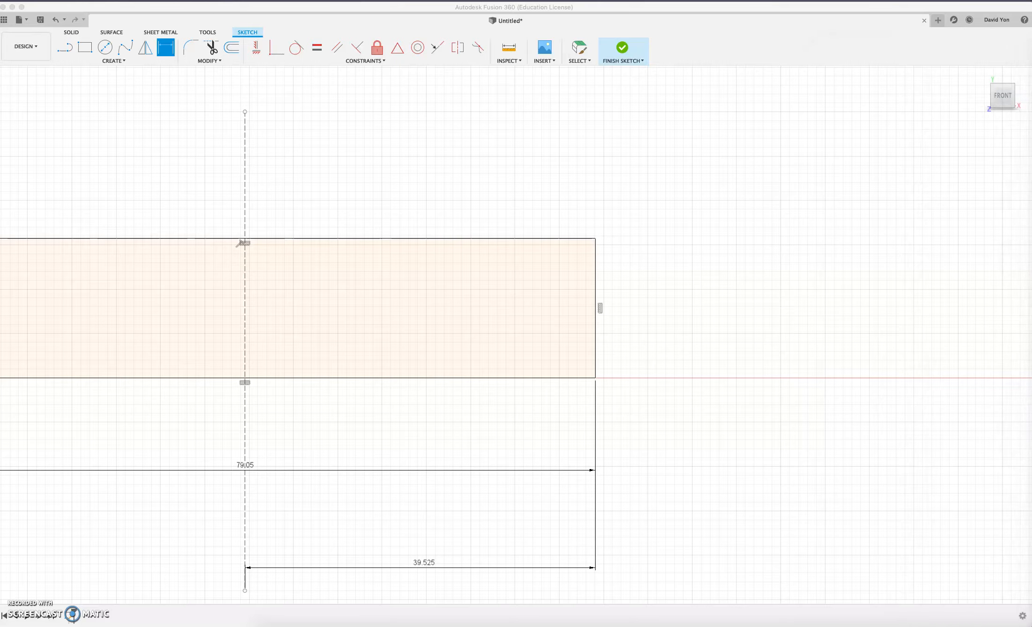
# Step: Draw the stepped notch outline with lines: about 4 mm inward from the right edge, down, about 5 mm left, and about 10.7 mm up to the top edge
pyautogui.click(69, 54)
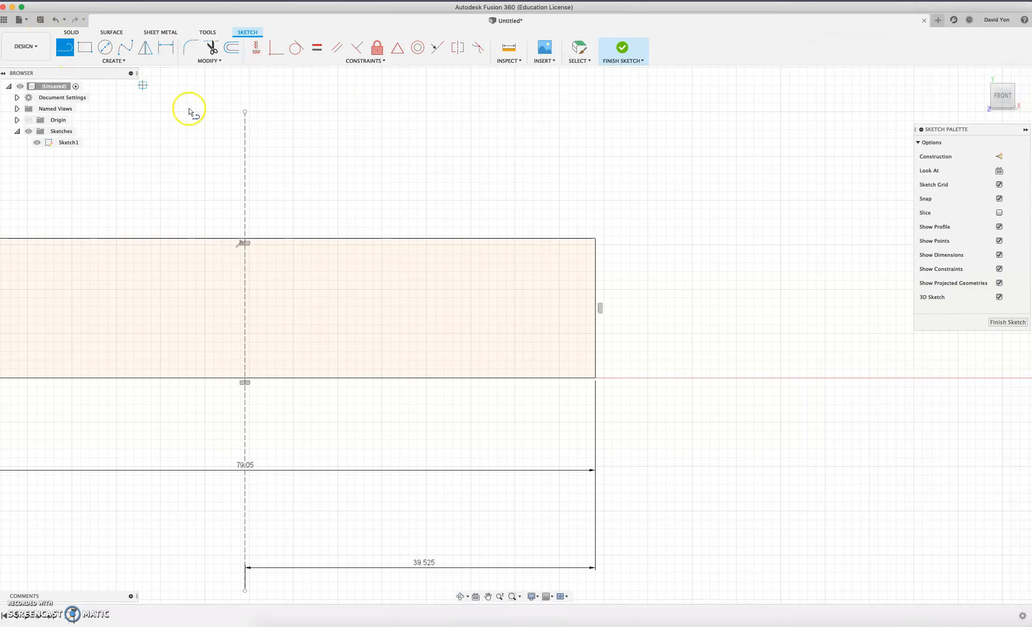
pyautogui.click(595, 267)
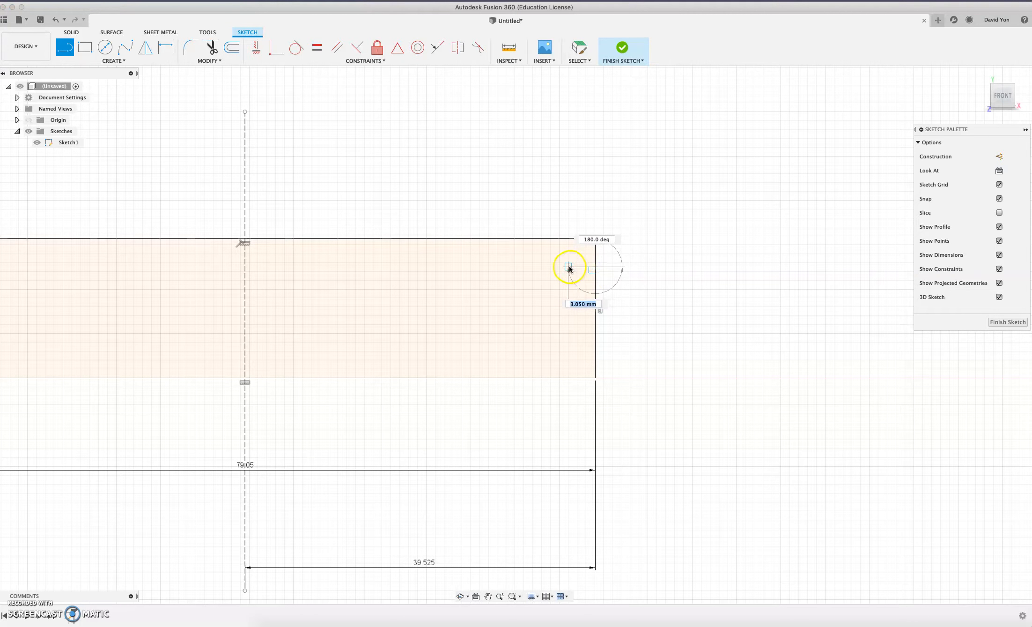
pyautogui.click(560, 267)
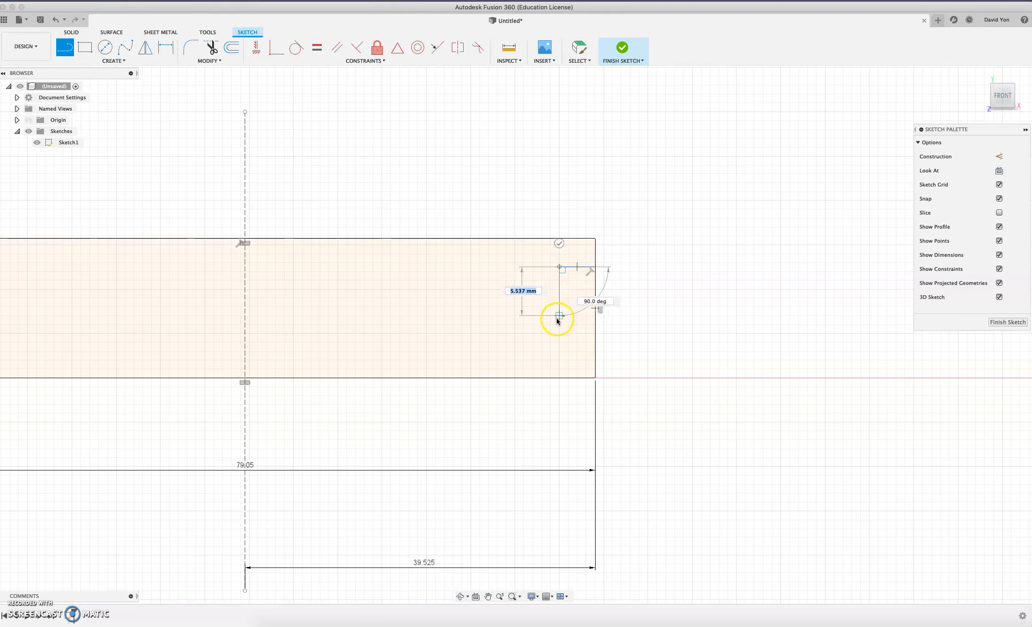
pyautogui.click(559, 333)
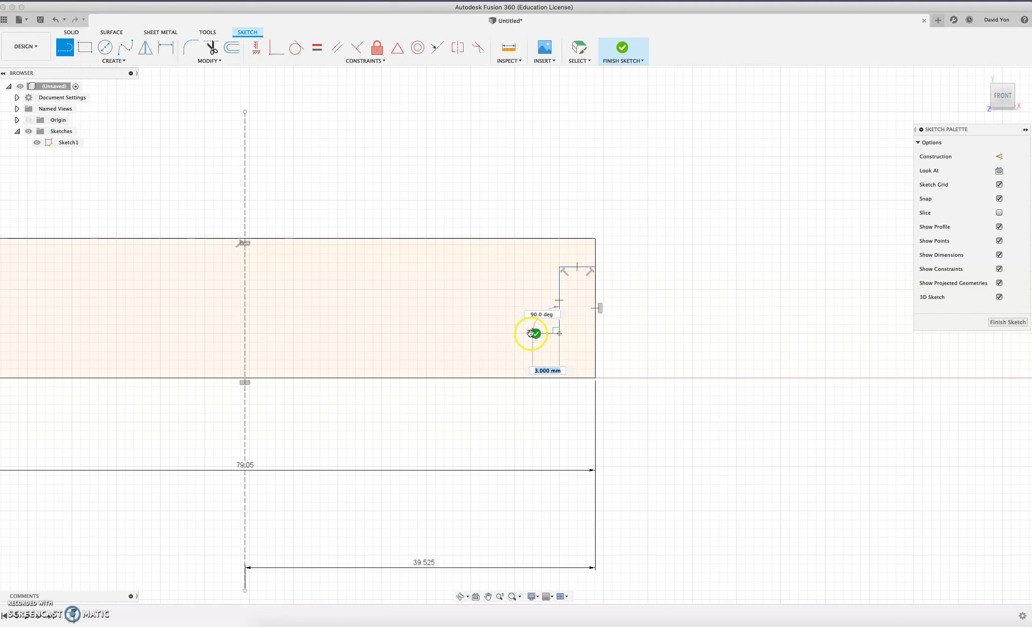
pyautogui.click(515, 333)
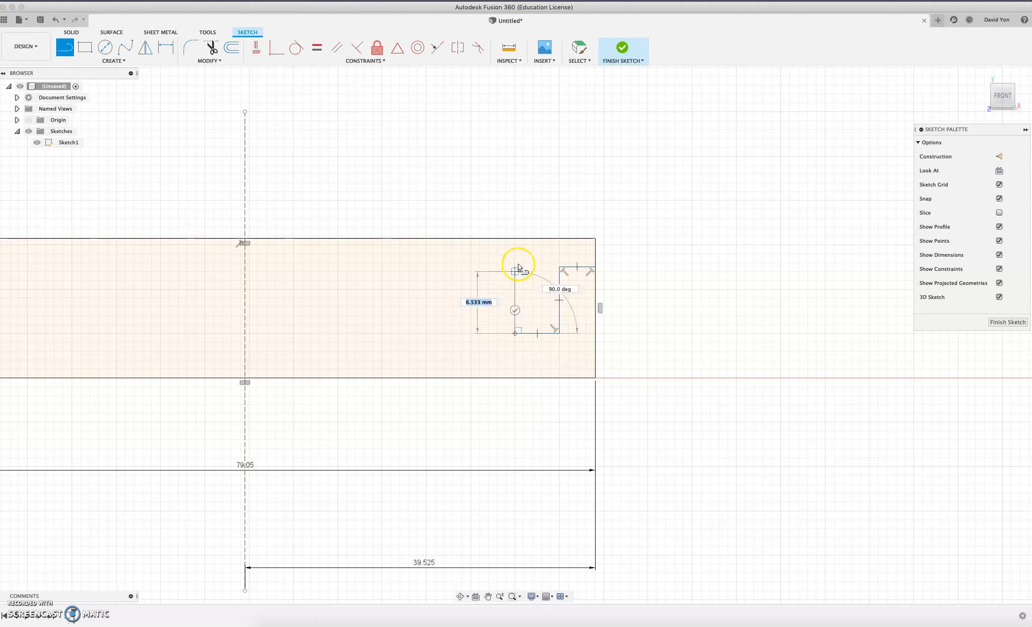
pyautogui.doubleClick(514, 238)
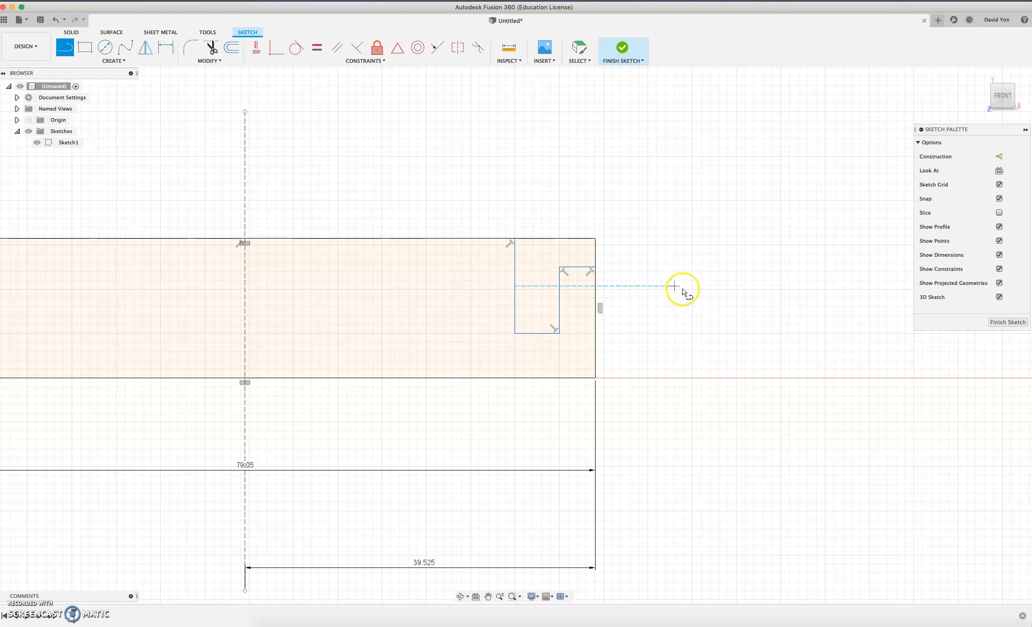
# Step: Consult the reference photo, dimension the notch's long vertical line to 8.14 mm, and move that dimension farther left of the notch
pyautogui.moveTo(1031, 22); pyautogui.dragTo(696, 16)
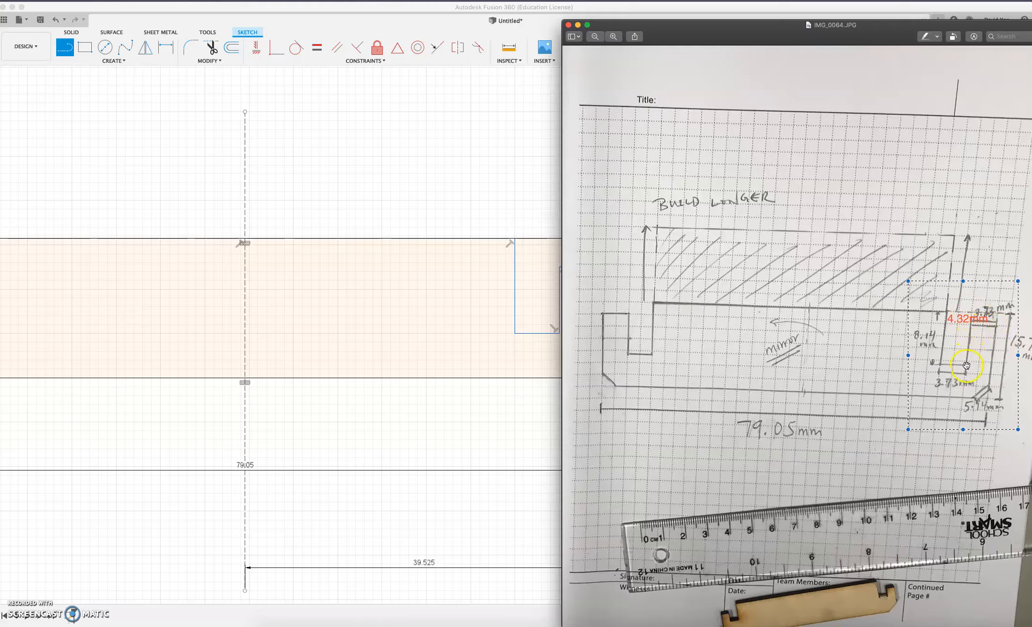
pyautogui.moveTo(894, 28); pyautogui.dragTo(1031, 26)
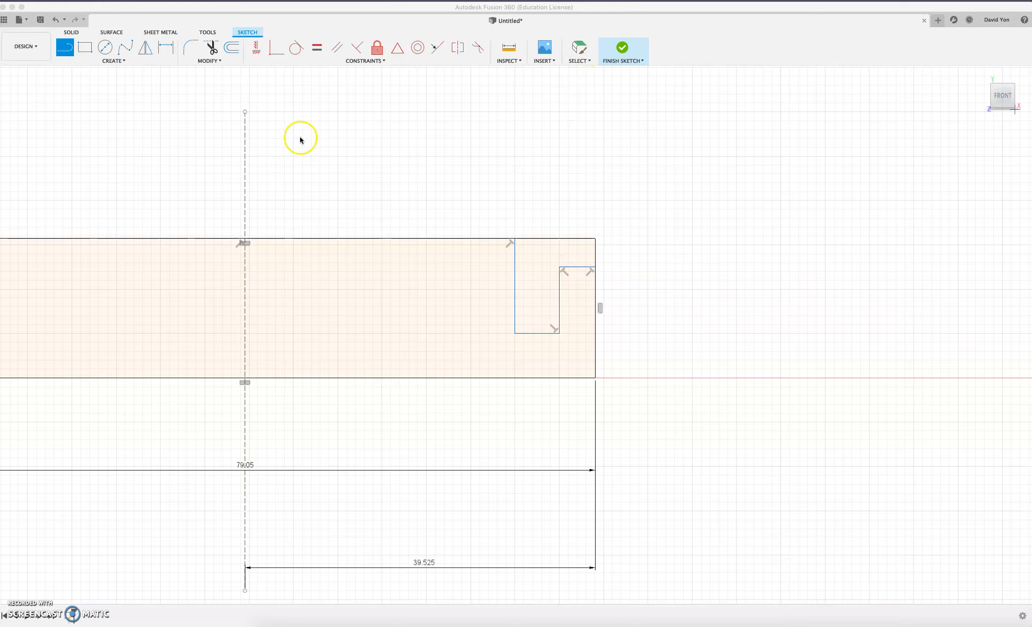
pyautogui.click(118, 62)
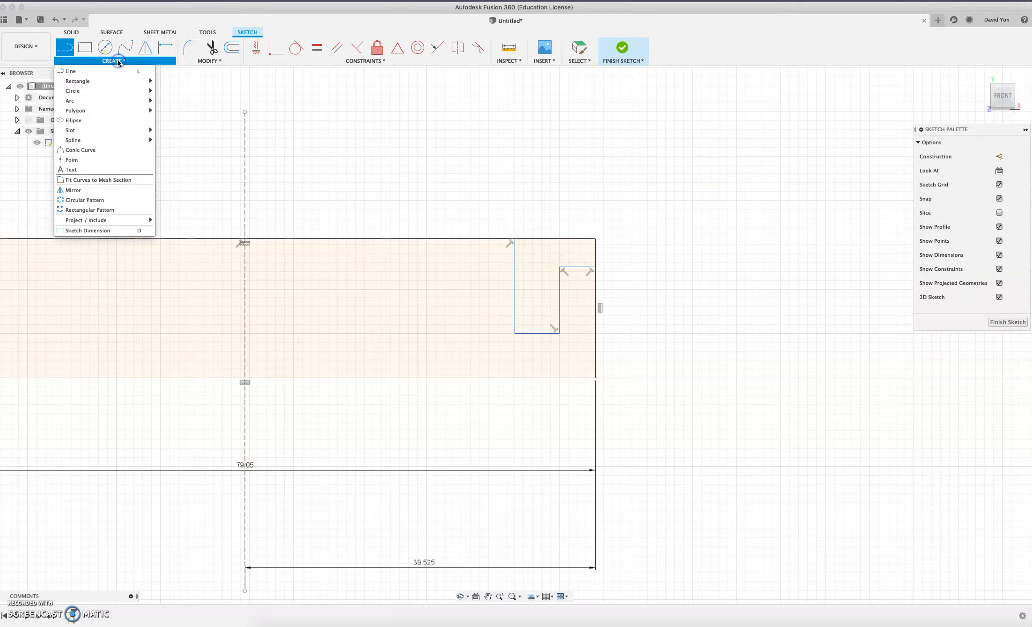
pyautogui.click(102, 230)
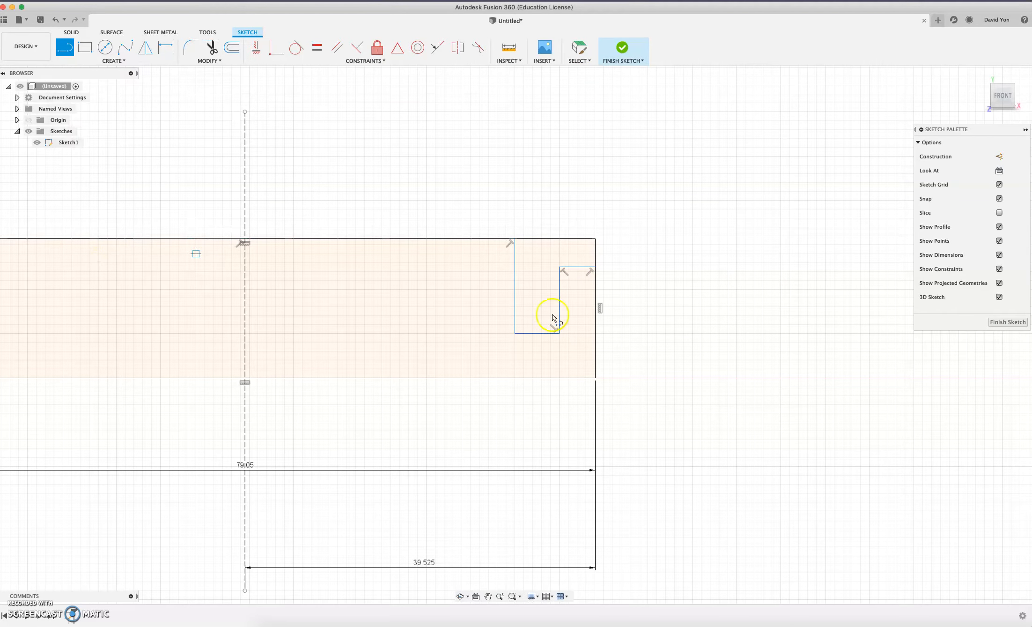
pyautogui.click(515, 265)
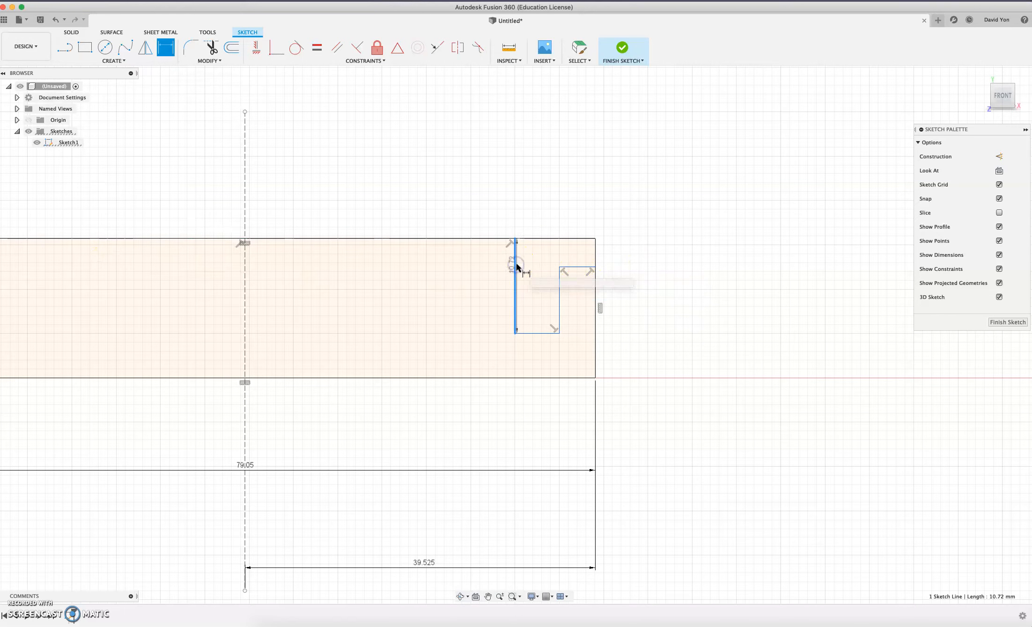
pyautogui.click(491, 266)
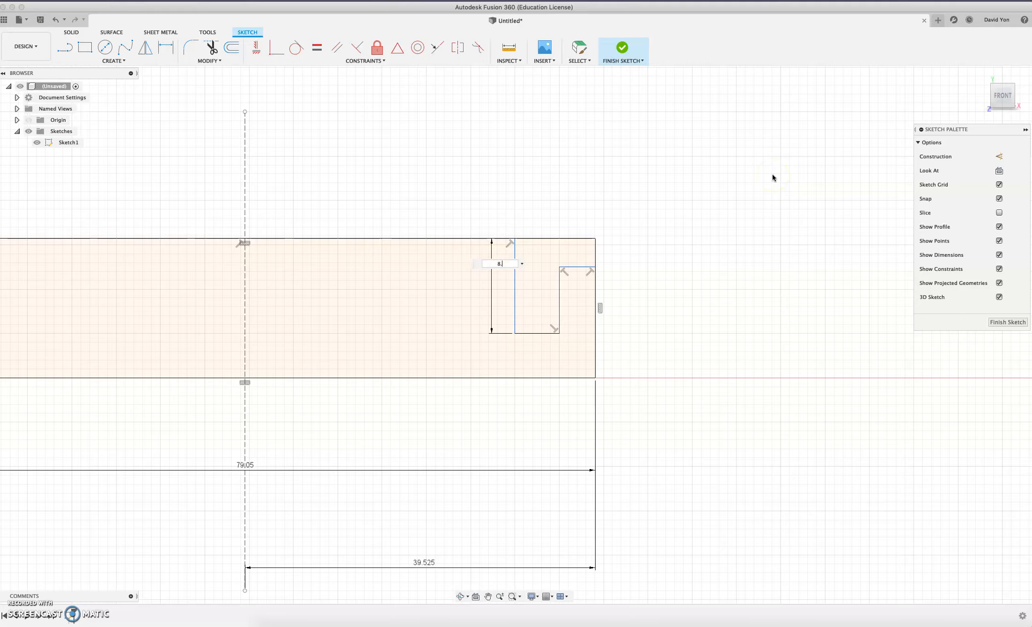
pyautogui.press('Return')
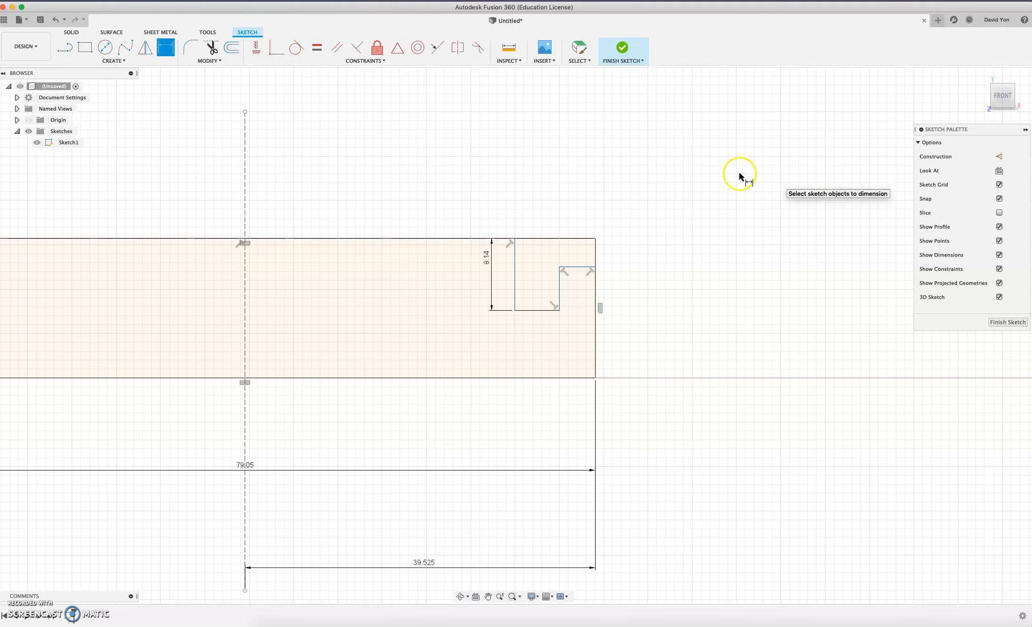
pyautogui.press('Escape')
pyautogui.moveTo(488, 264); pyautogui.dragTo(470, 278)
# Step: Consult the reference photo and dimension the short horizontal ledge 4.32 mm below the rectangle's top edge
pyautogui.press('d')
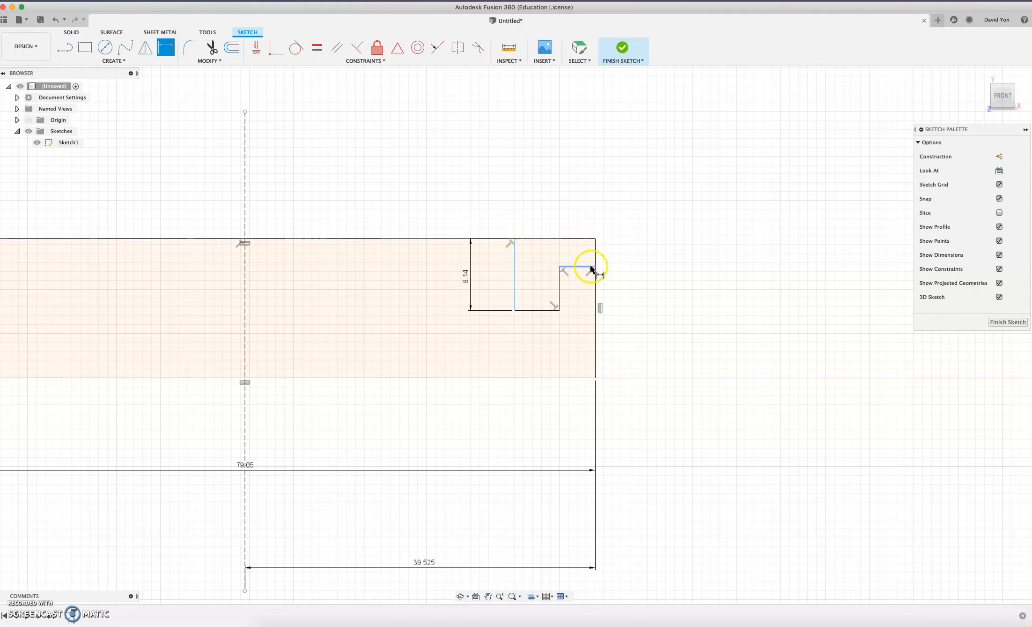
pyautogui.moveTo(1031, 22); pyautogui.dragTo(679, 24)
pyautogui.moveTo(758, 30)
pyautogui.mouseDown()
pyautogui.moveTo(715, 18)
pyautogui.moveTo(1031, 20)
pyautogui.mouseUp()
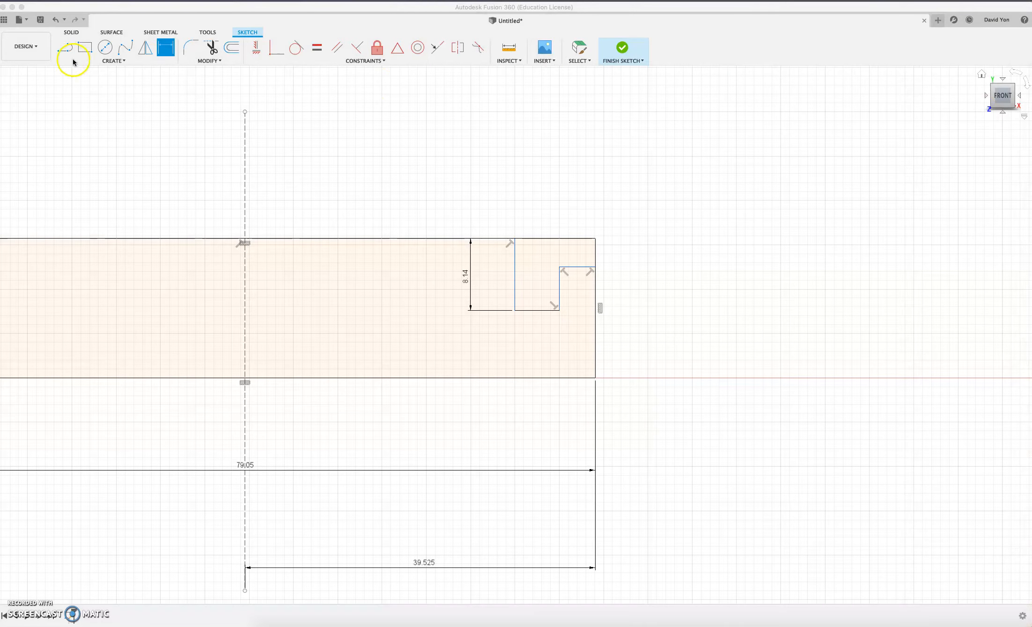
pyautogui.click(114, 60)
pyautogui.click(118, 230)
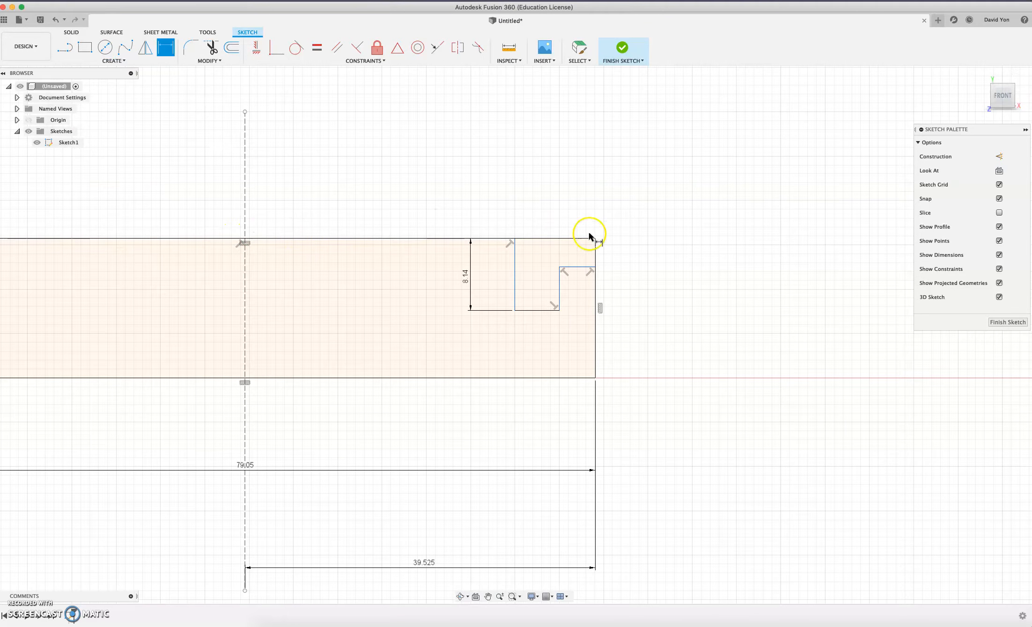
pyautogui.click(572, 239)
pyautogui.click(576, 266)
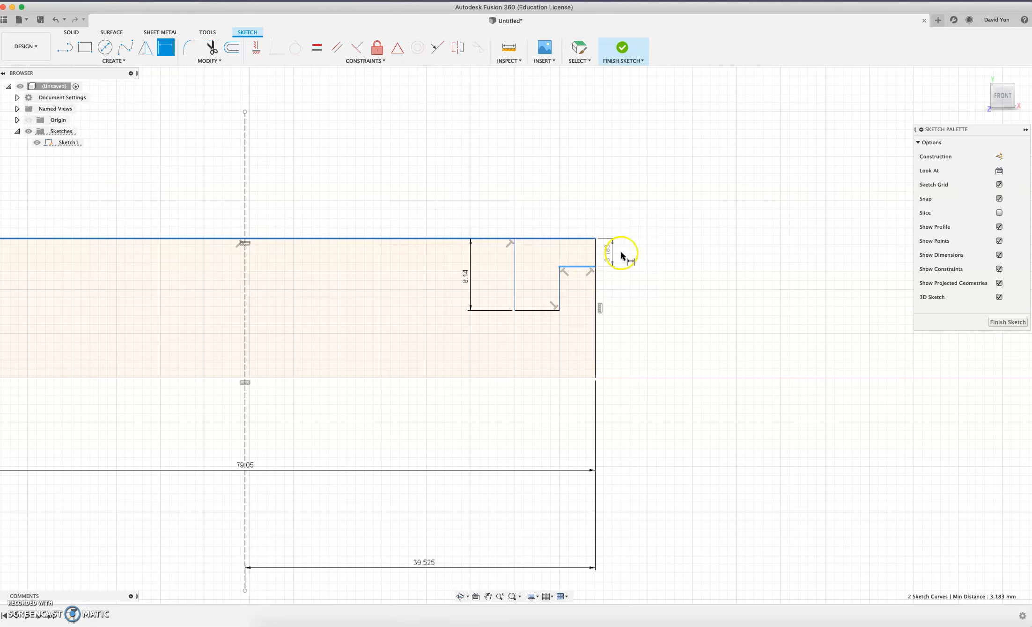
pyautogui.click(642, 255)
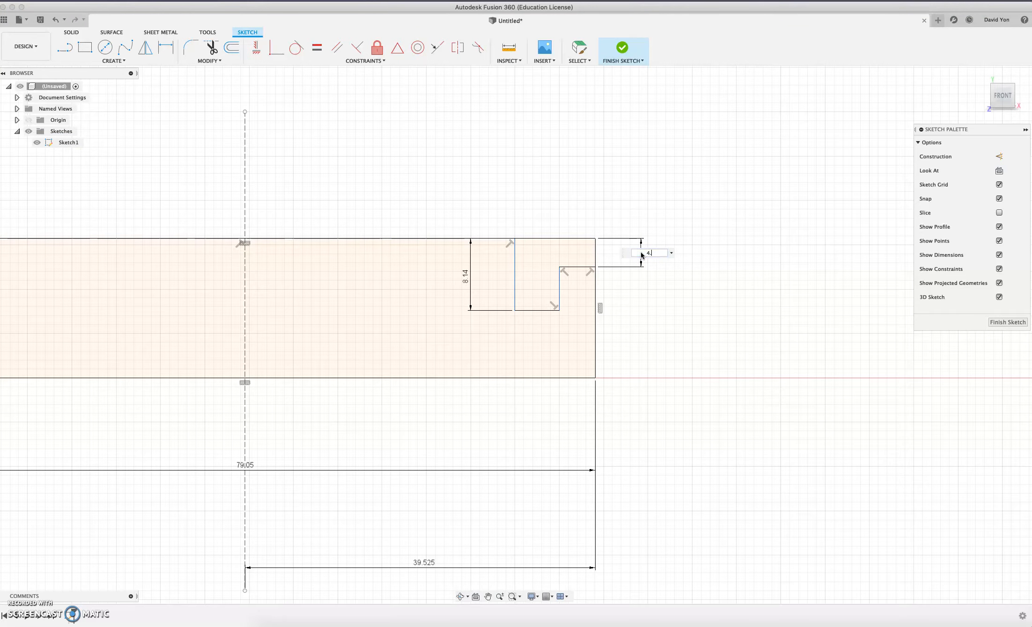
pyautogui.write('4.32')
pyautogui.press('Return')
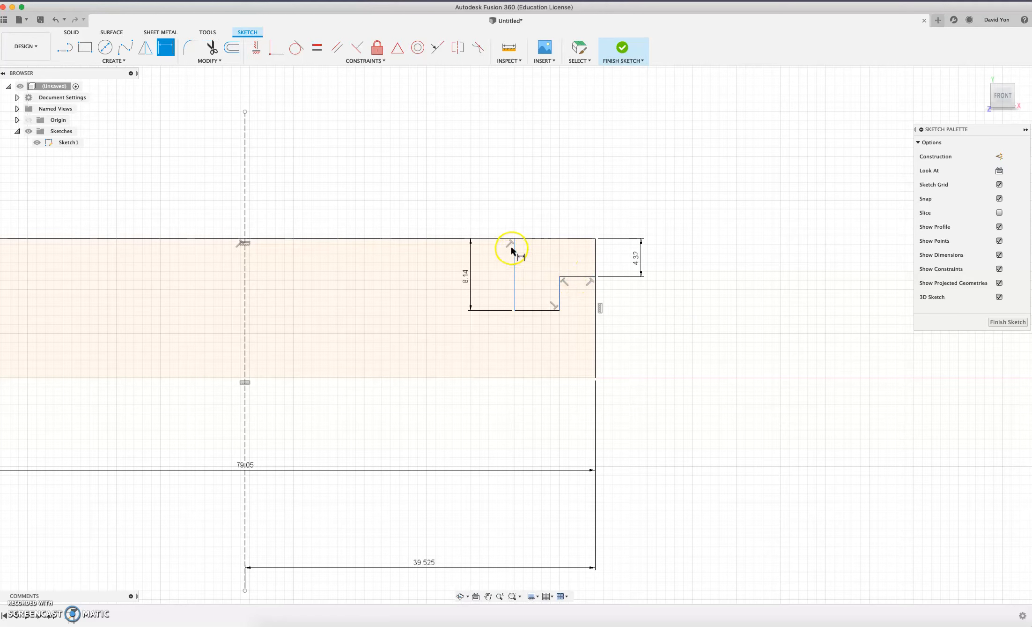
# Step: Dimension the notch's bottom line to a width of 3.73 mm, placing the dimension below the rectangle
pyautogui.click(540, 312)
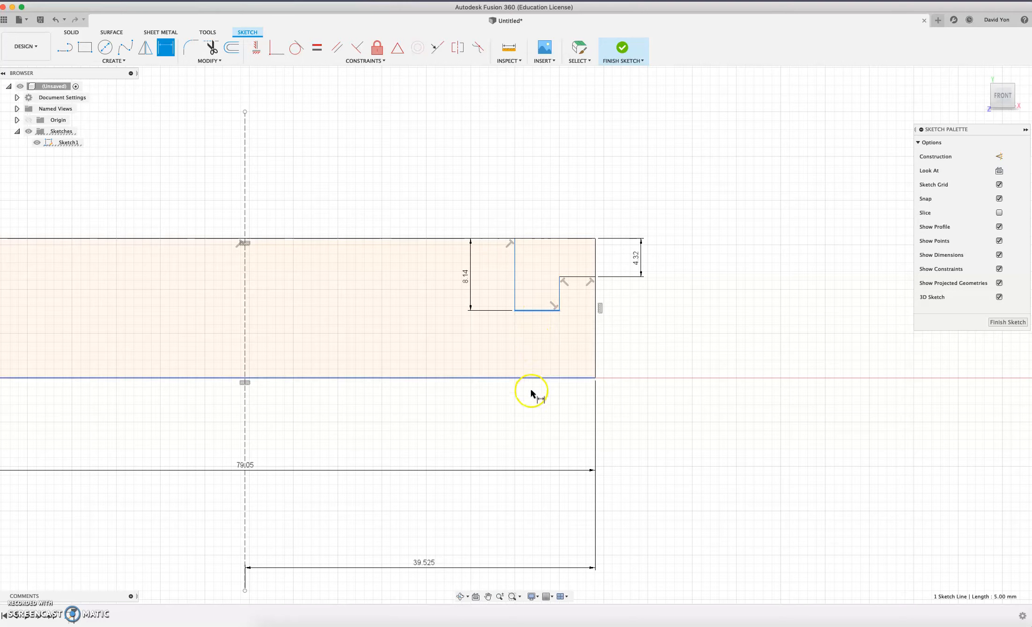
pyautogui.click(538, 409)
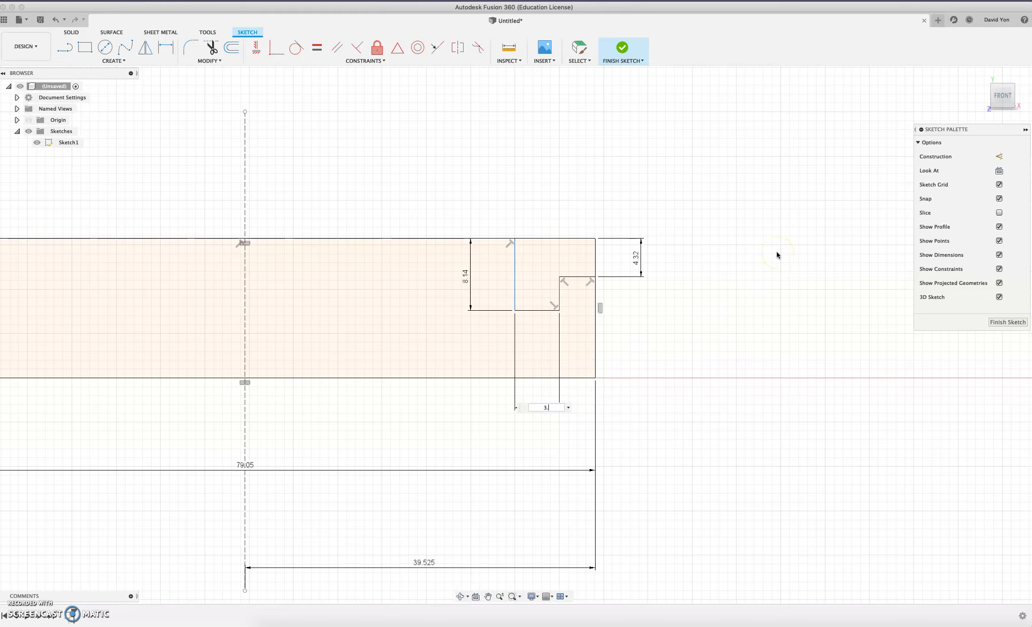
pyautogui.press('Return')
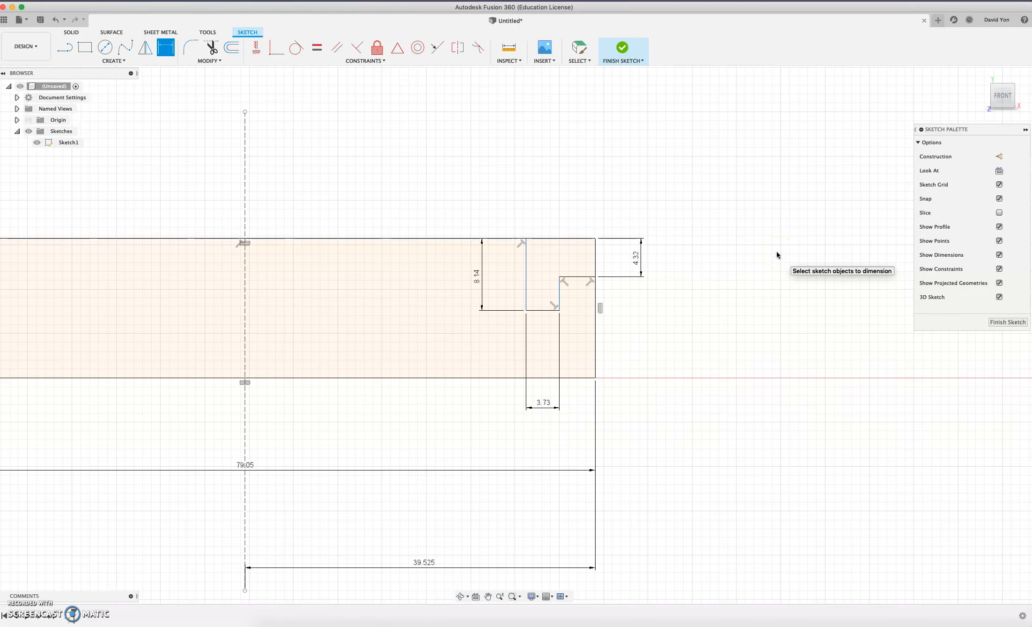
# Step: Consult the reference photo and dimension the short horizontal ledge to 3.73 mm, aligned beside the notch-width dimension below the rectangle
pyautogui.moveTo(1030, 105)
pyautogui.mouseDown()
pyautogui.moveTo(479, 79)
pyautogui.moveTo(1031, 81)
pyautogui.mouseUp()
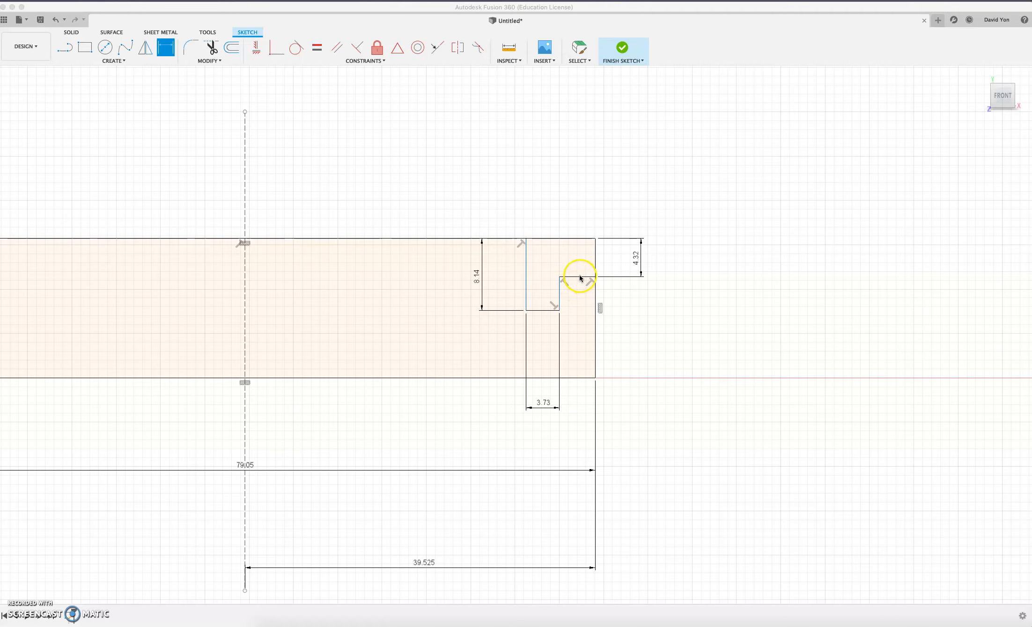
pyautogui.click(553, 158)
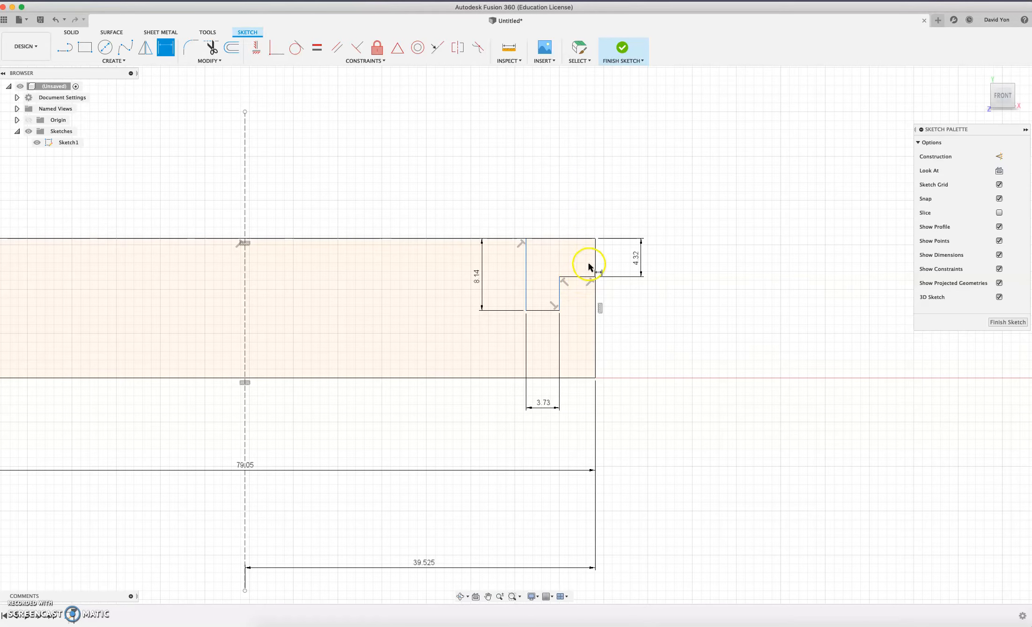
pyautogui.click(583, 277)
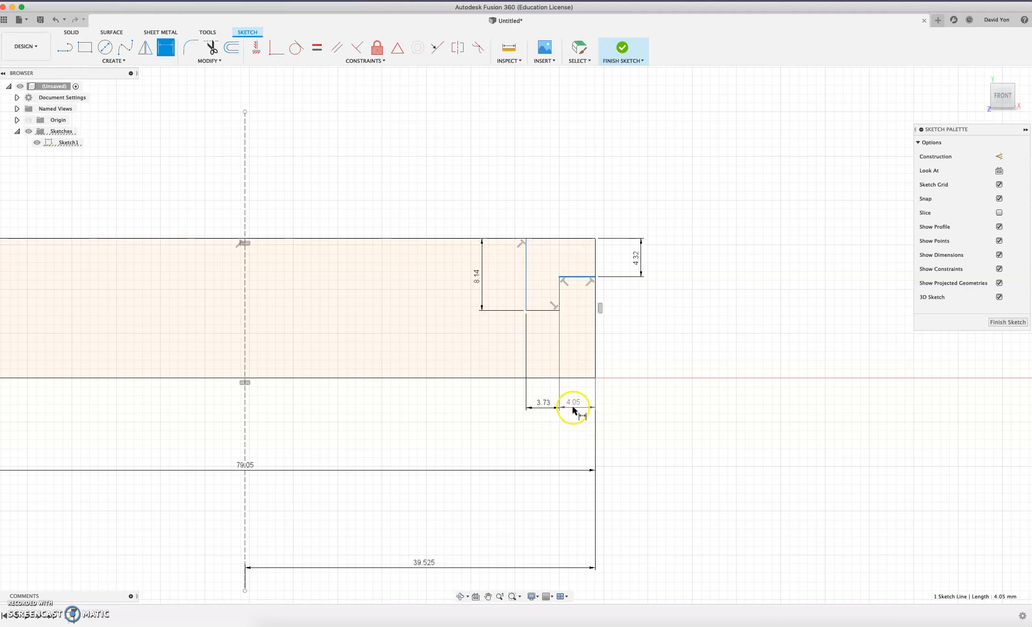
pyautogui.click(574, 409)
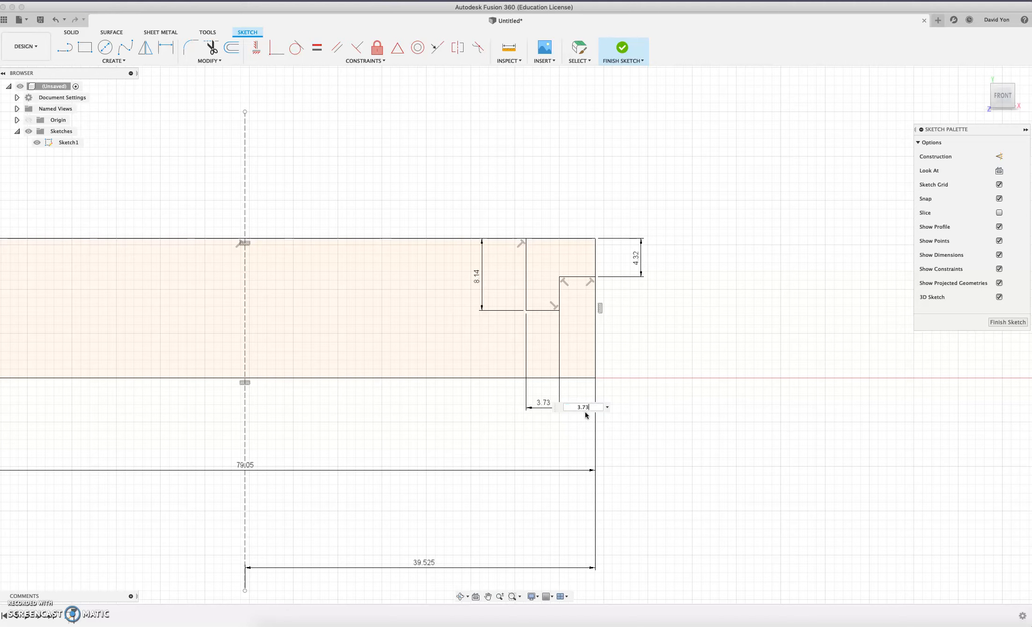
pyautogui.press('Return')
pyautogui.click(616, 406)
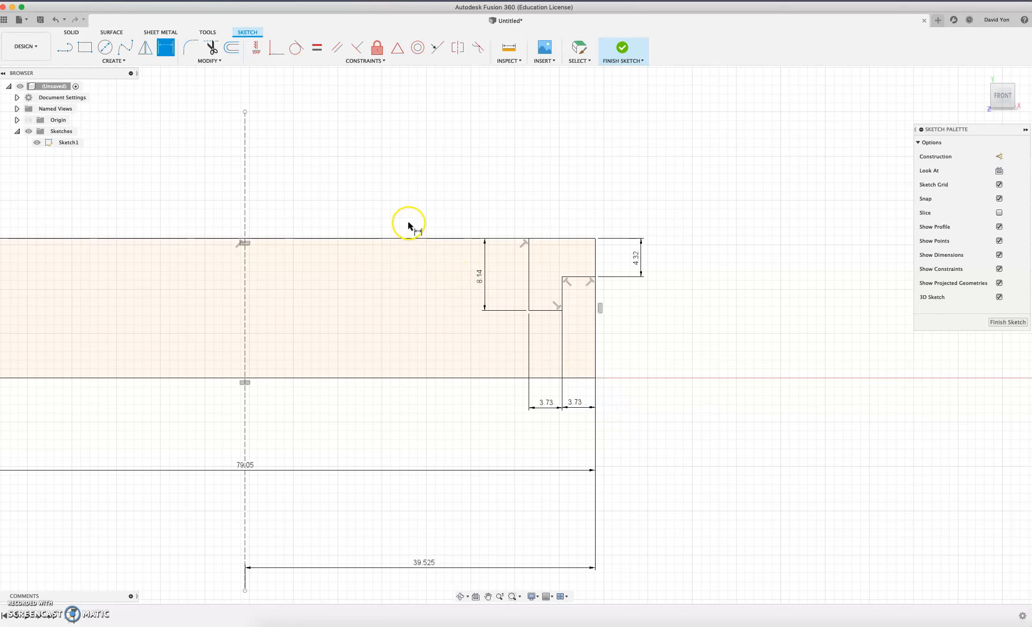
# Step: Check the notch dimensions in the full sketch against the hand-drawn reference photo
pyautogui.scroll(-2, 458, 223)
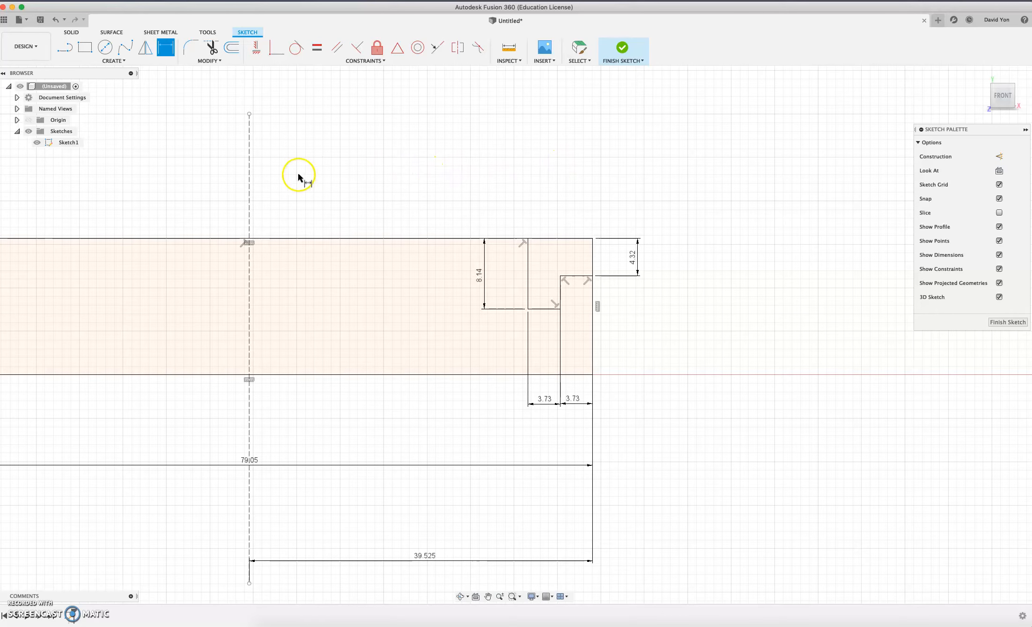
pyautogui.click(488, 596)
pyautogui.moveTo(415, 464)
pyautogui.mouseDown()
pyautogui.moveTo(479, 368)
pyautogui.moveTo(661, 364)
pyautogui.moveTo(609, 359)
pyautogui.mouseUp()
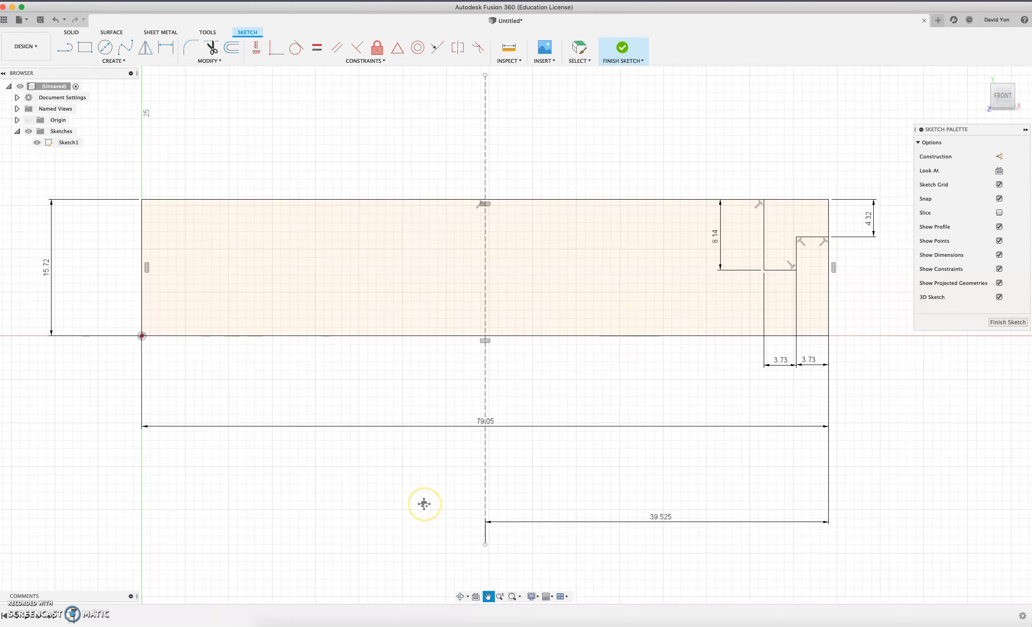
pyautogui.press('d')
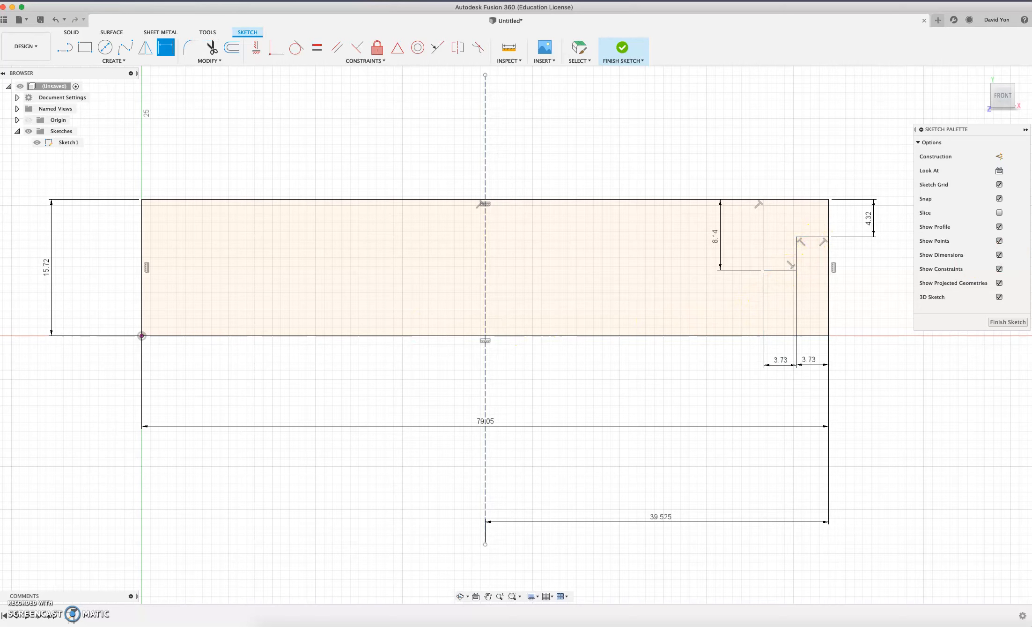
pyautogui.moveTo(1031, 74)
pyautogui.mouseDown()
pyautogui.moveTo(366, 73)
pyautogui.moveTo(323, 21)
pyautogui.mouseUp()
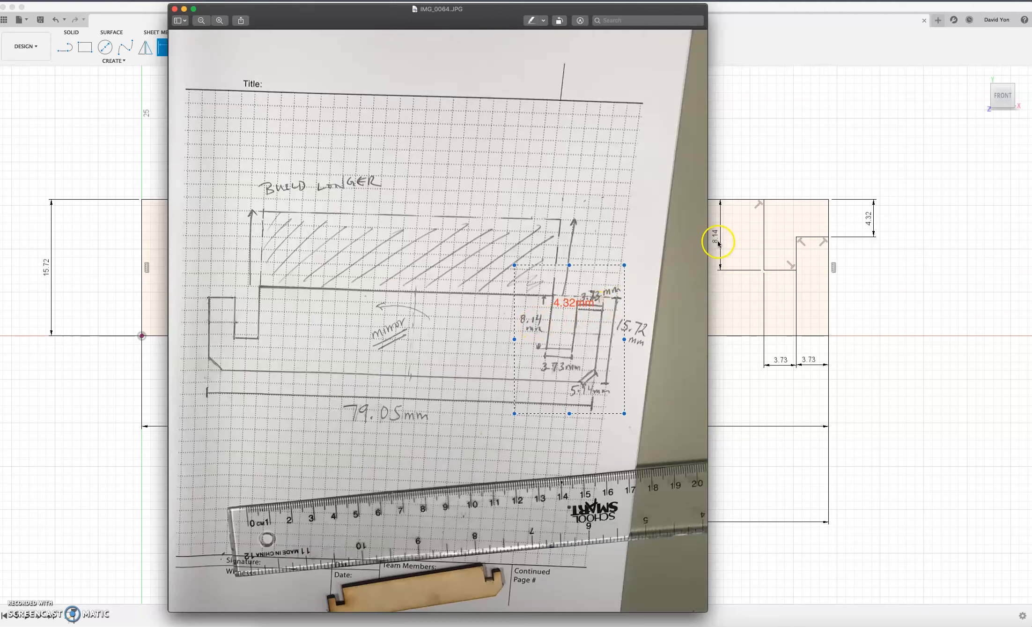
pyautogui.moveTo(707, 244); pyautogui.dragTo(673, 245)
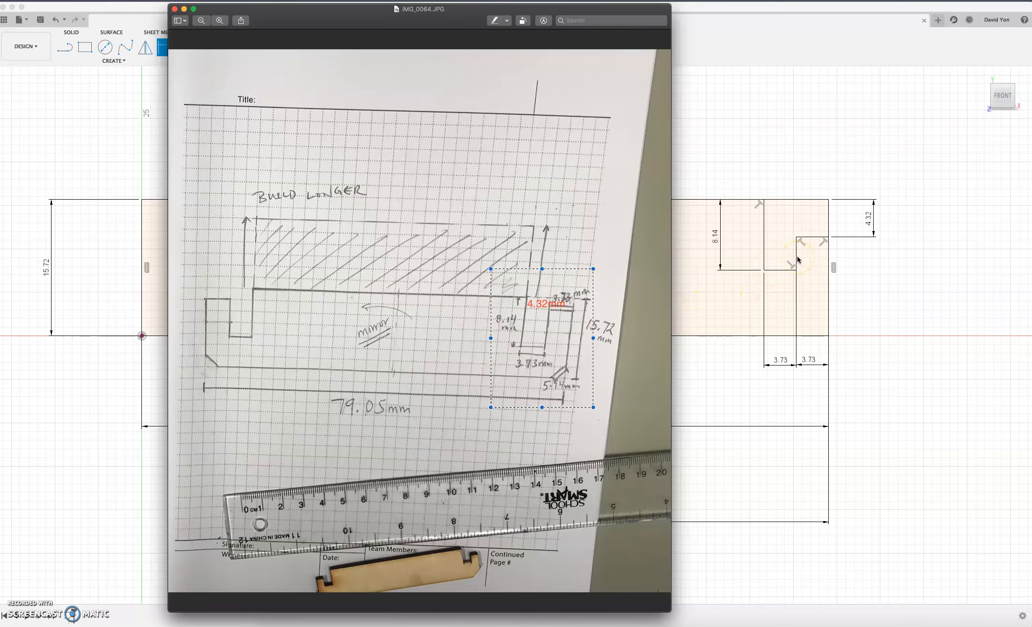
pyautogui.click(781, 270)
pyautogui.click(331, 530)
pyautogui.click(731, 188)
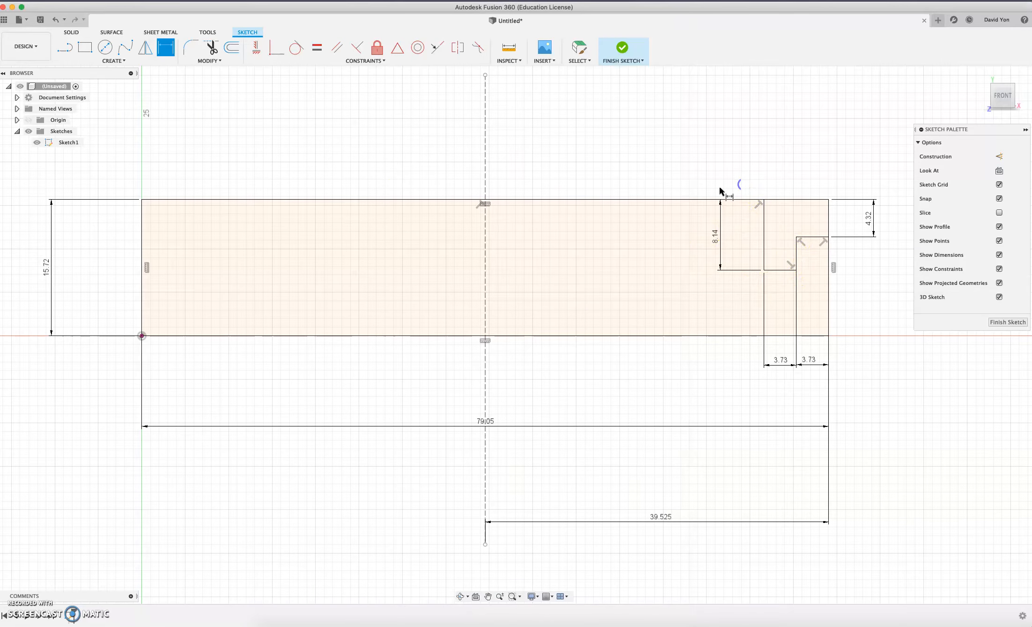
# Step: Try to dimension the notch's short inner vertical line below the 4.32 mm dimension, and decline creating a driven dimension
pyautogui.click(104, 59)
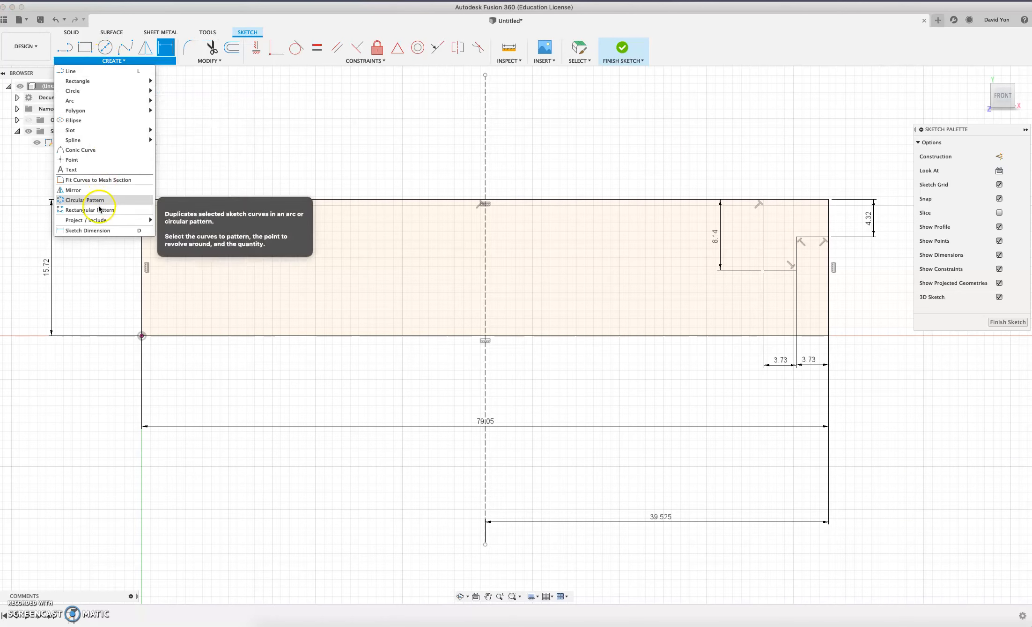
pyautogui.click(93, 229)
pyautogui.click(796, 254)
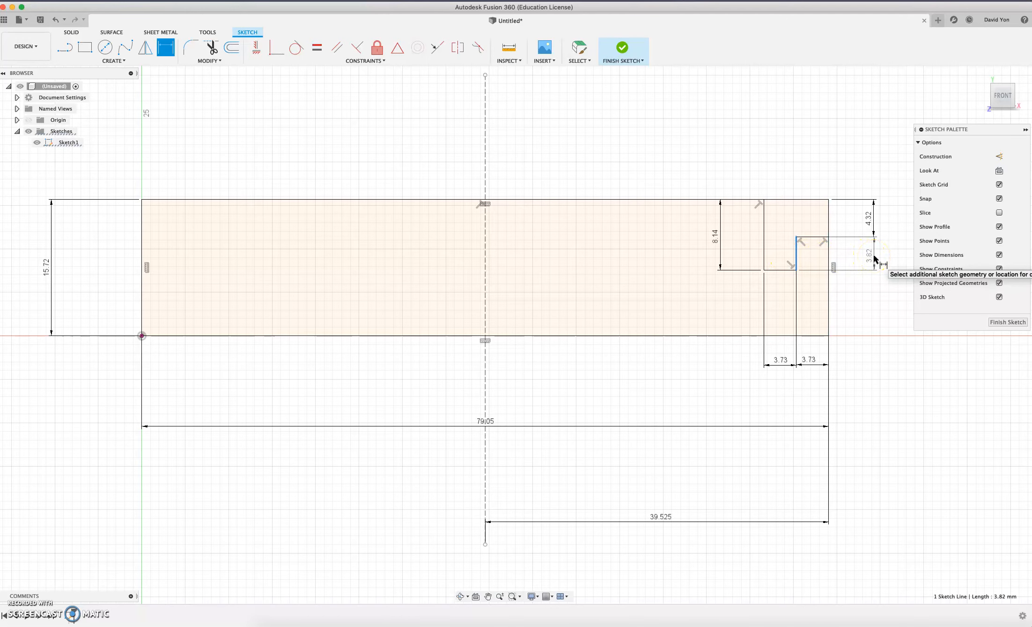
pyautogui.scroll(2, 874, 254)
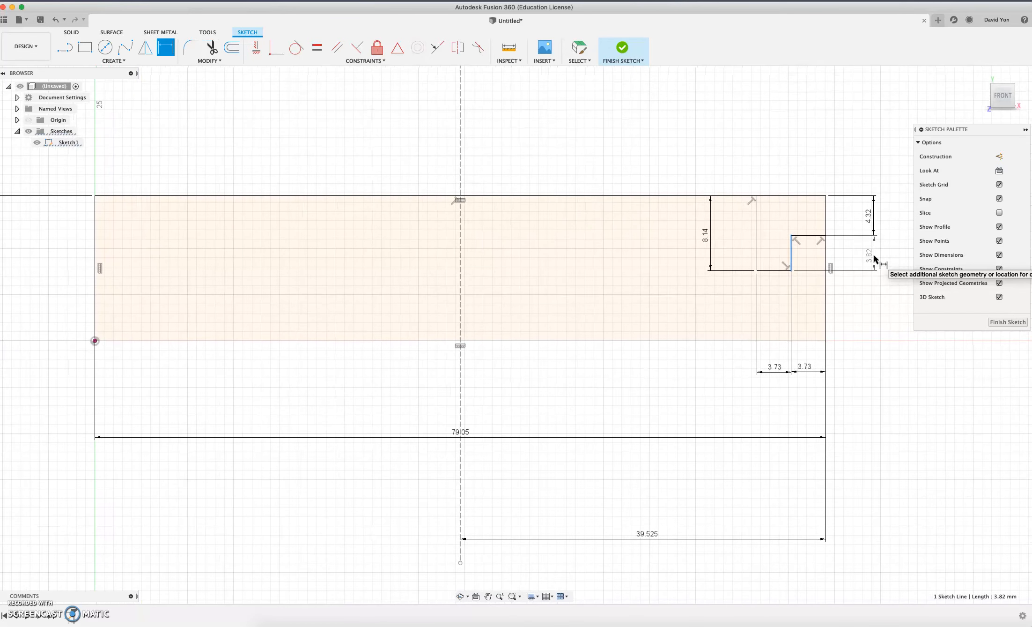
pyautogui.click(873, 254)
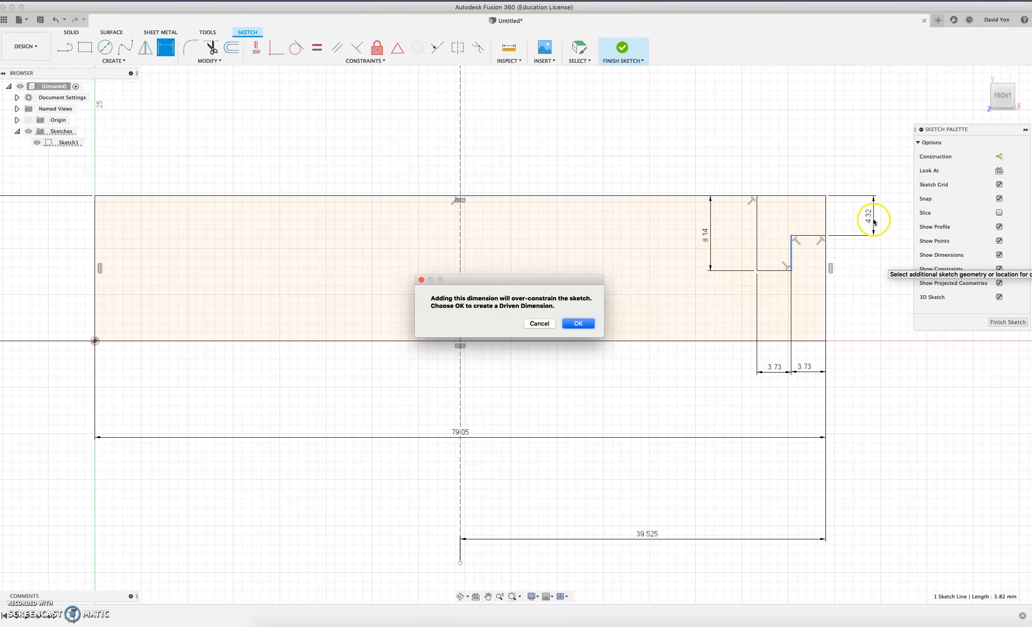
pyautogui.click(546, 323)
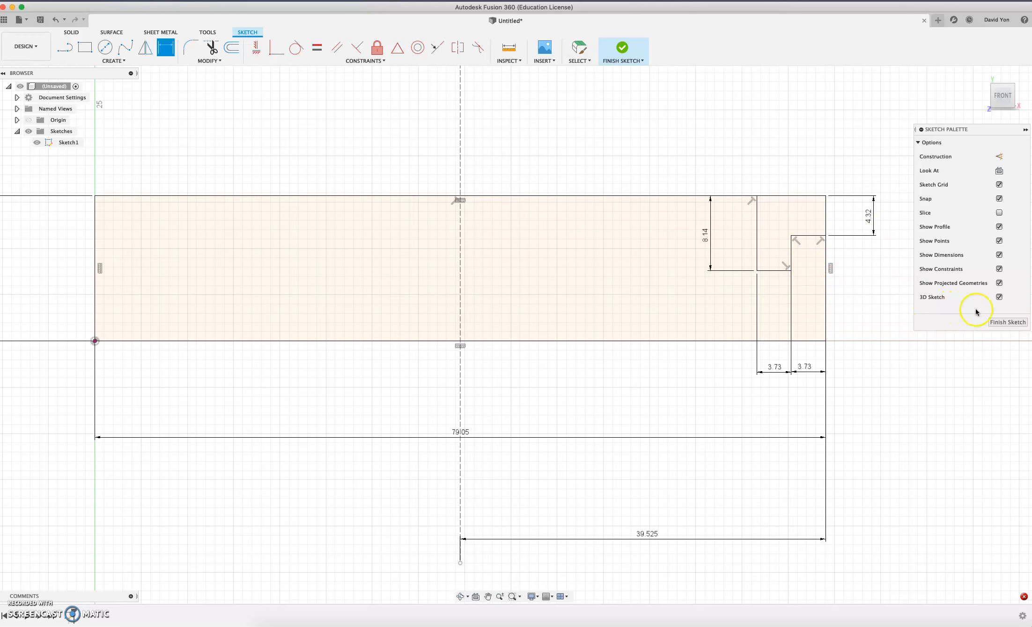
# Step: Finish the sketch to check the main profile outside the notch, and reopen Sketch1 for editing
pyautogui.click(997, 322)
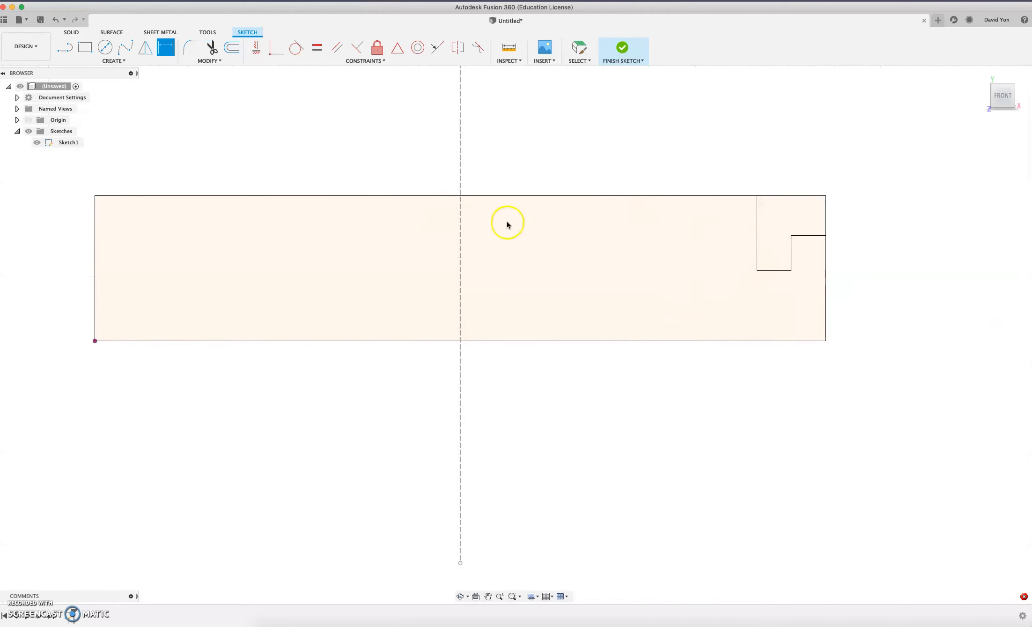
pyautogui.click(800, 285)
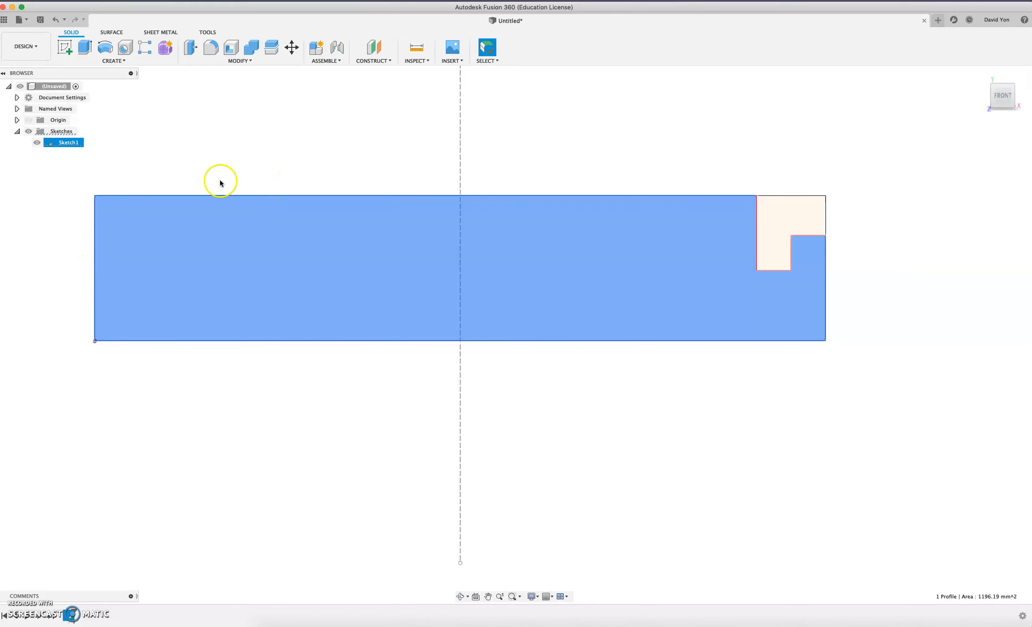
pyautogui.doubleClick(68, 143)
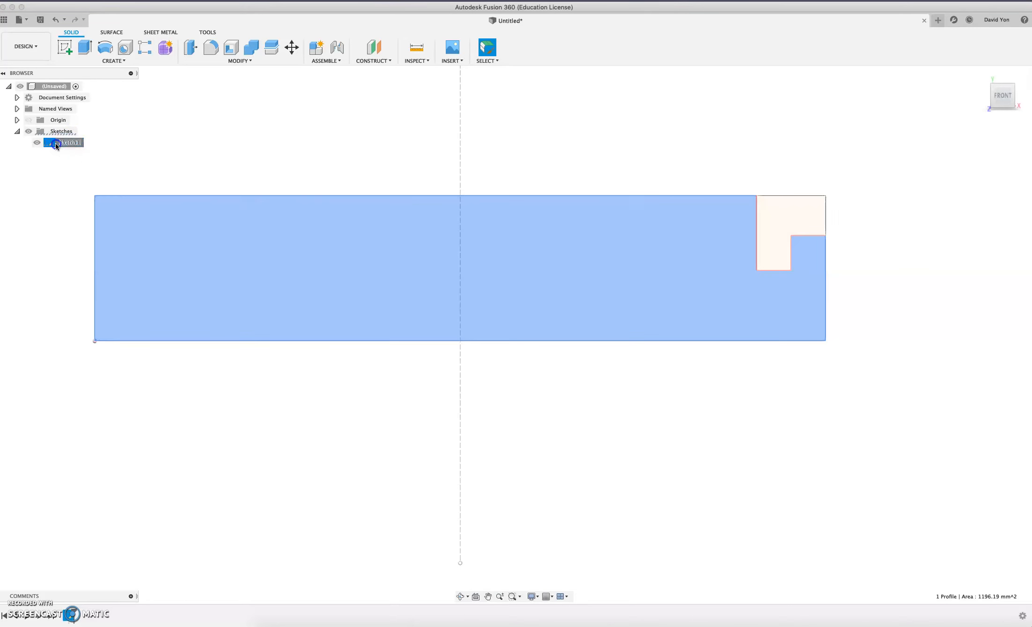
pyautogui.rightClick(56, 144)
pyautogui.click(52, 175)
pyautogui.click(79, 166)
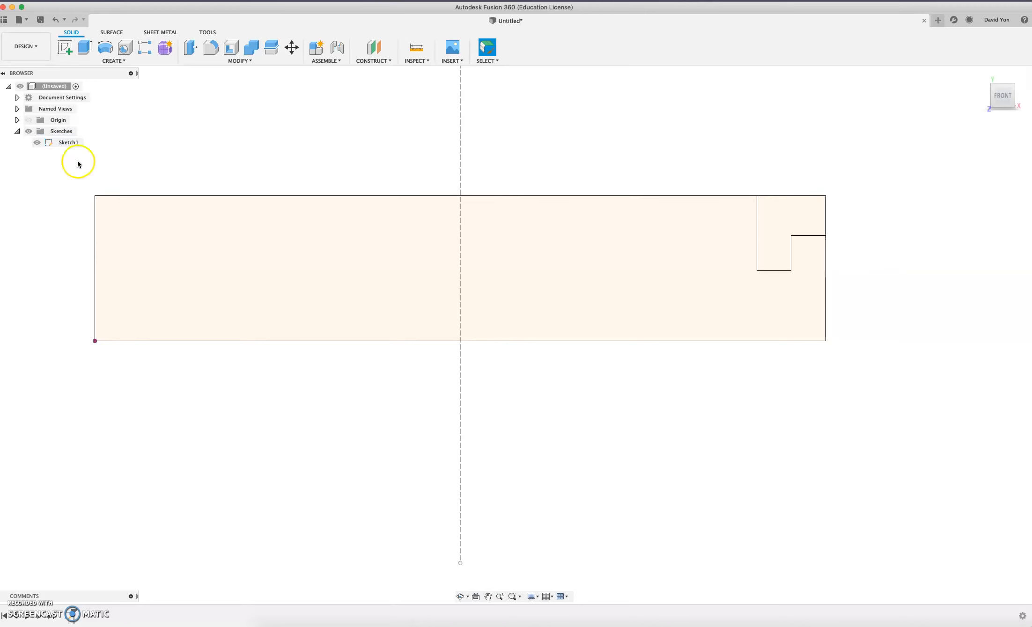
pyautogui.rightClick(63, 143)
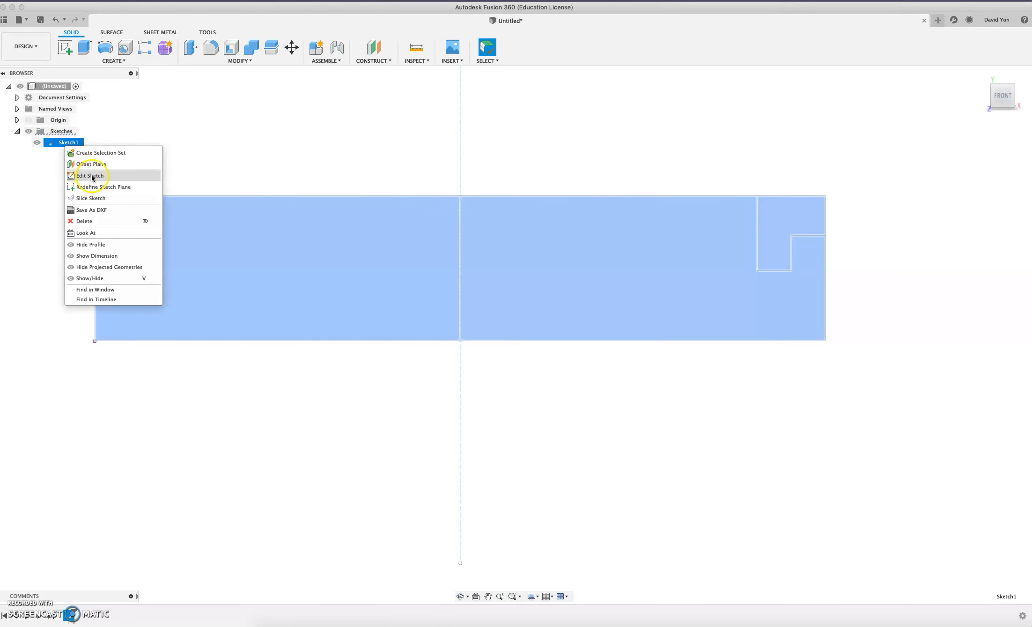
pyautogui.click(90, 176)
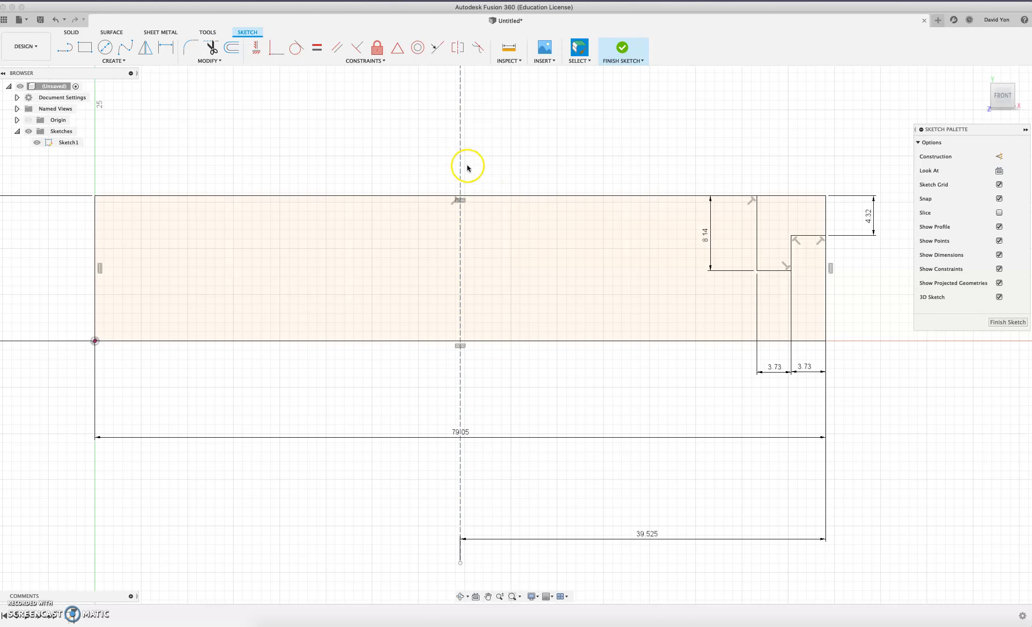
# Step: Mirror the four notch lines about the dashed vertical centerline to create the matching notch at the rectangle's left end
pyautogui.click(116, 61)
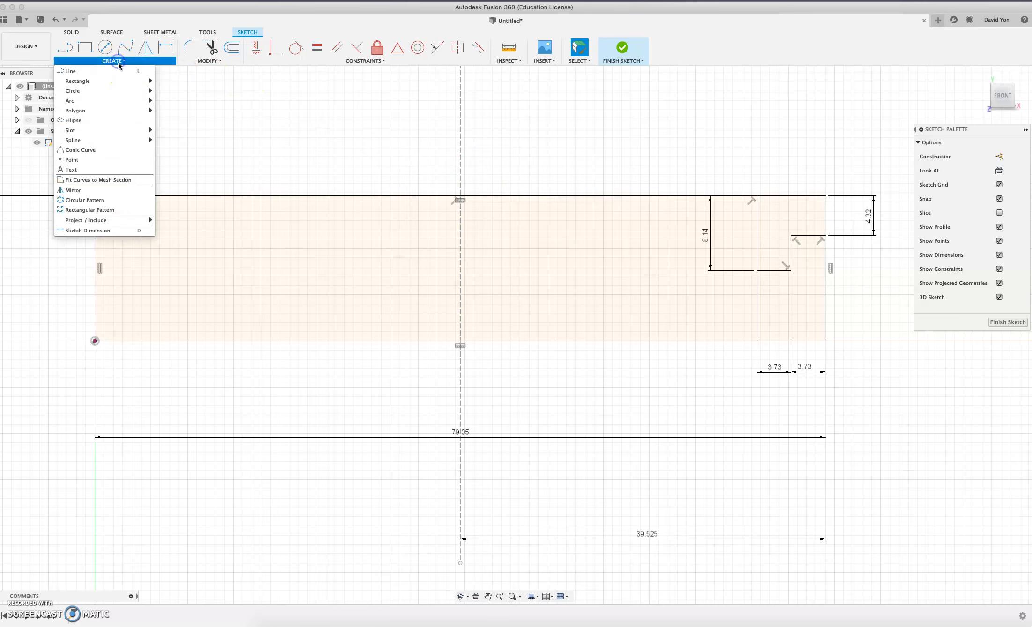
pyautogui.click(99, 191)
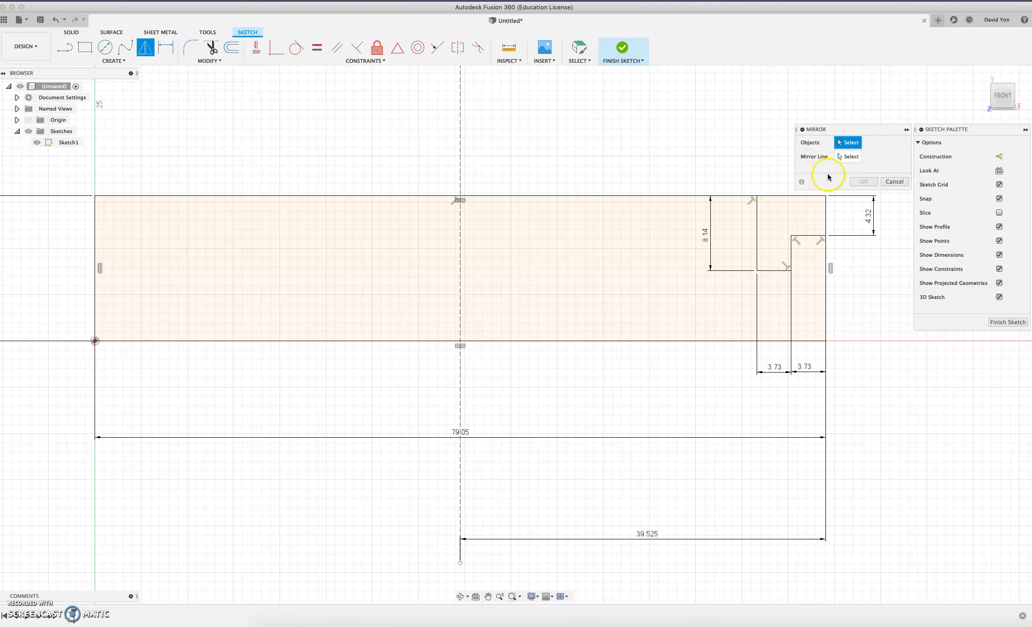
pyautogui.click(759, 217)
pyautogui.click(774, 270)
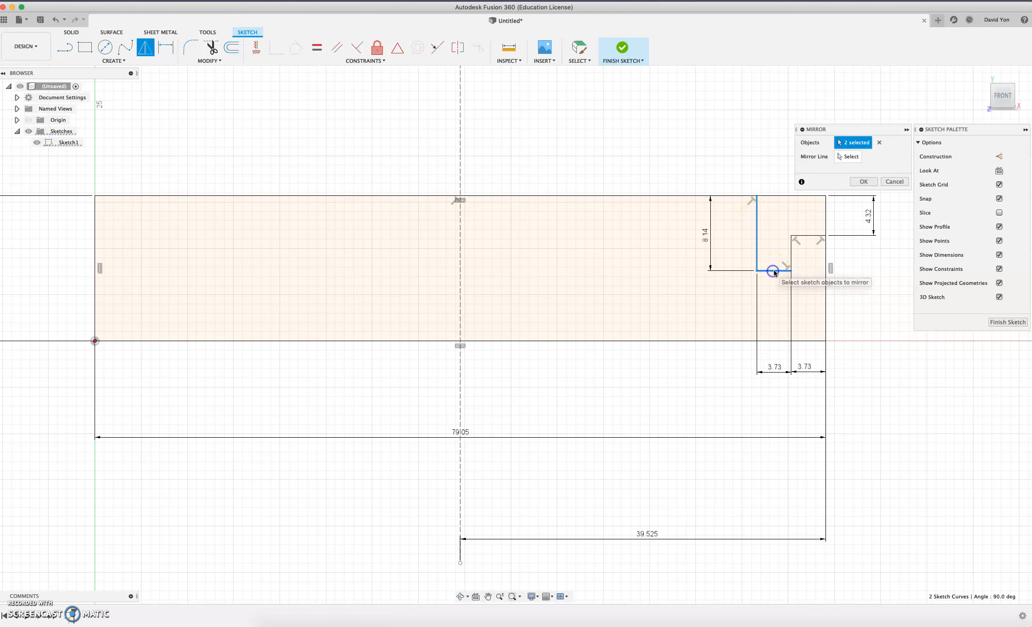
pyautogui.click(791, 262)
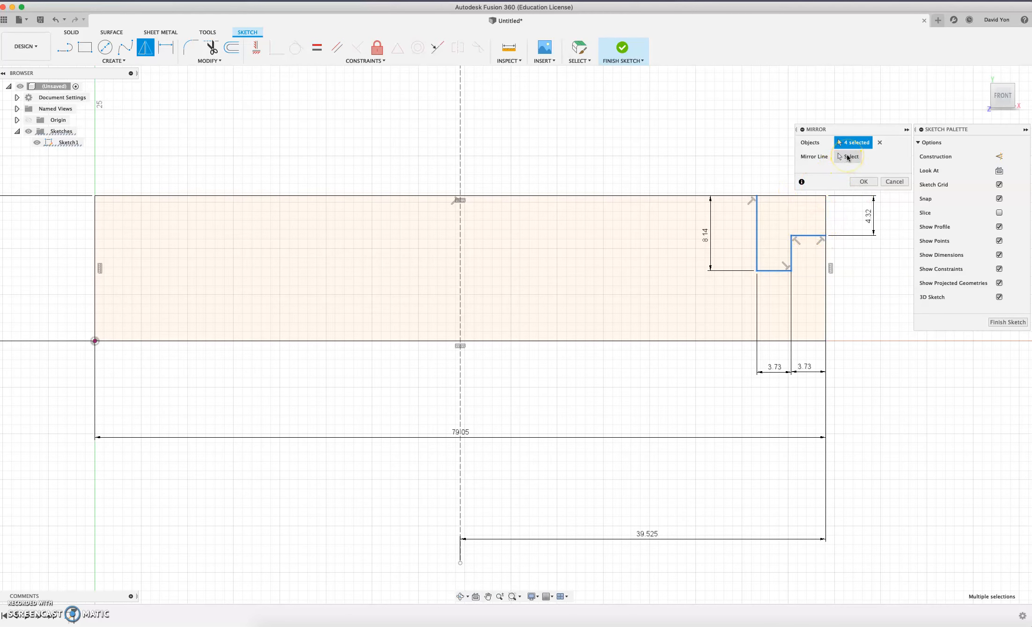
pyautogui.click(849, 158)
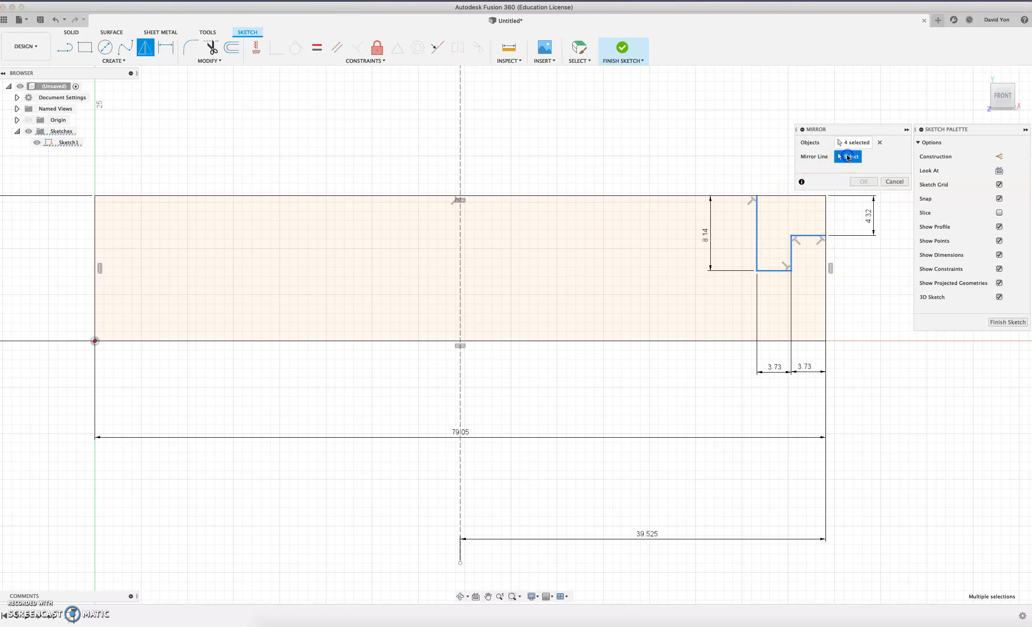
pyautogui.click(460, 148)
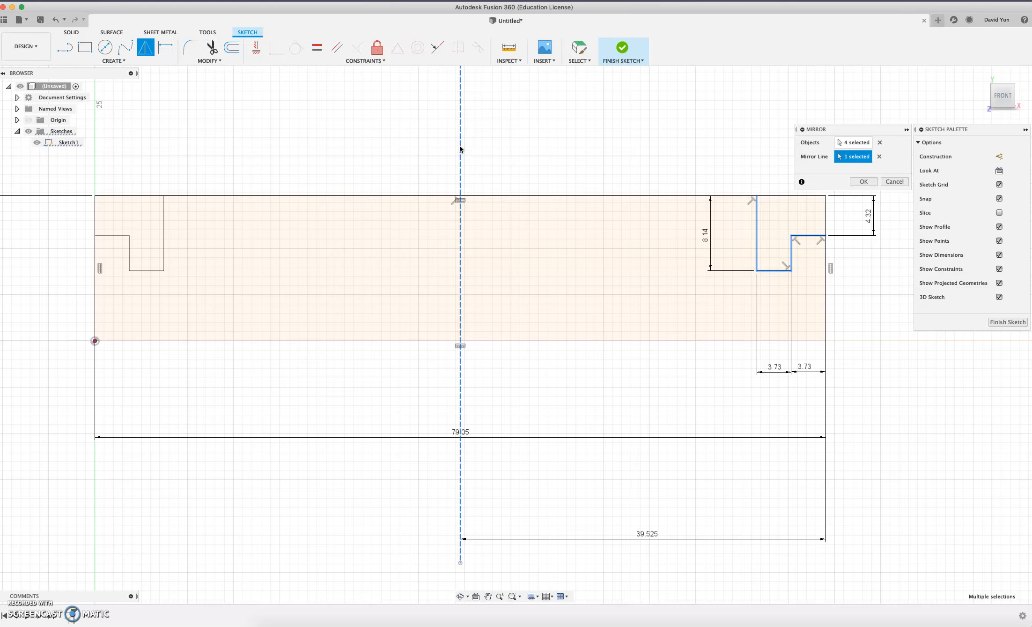
pyautogui.click(863, 181)
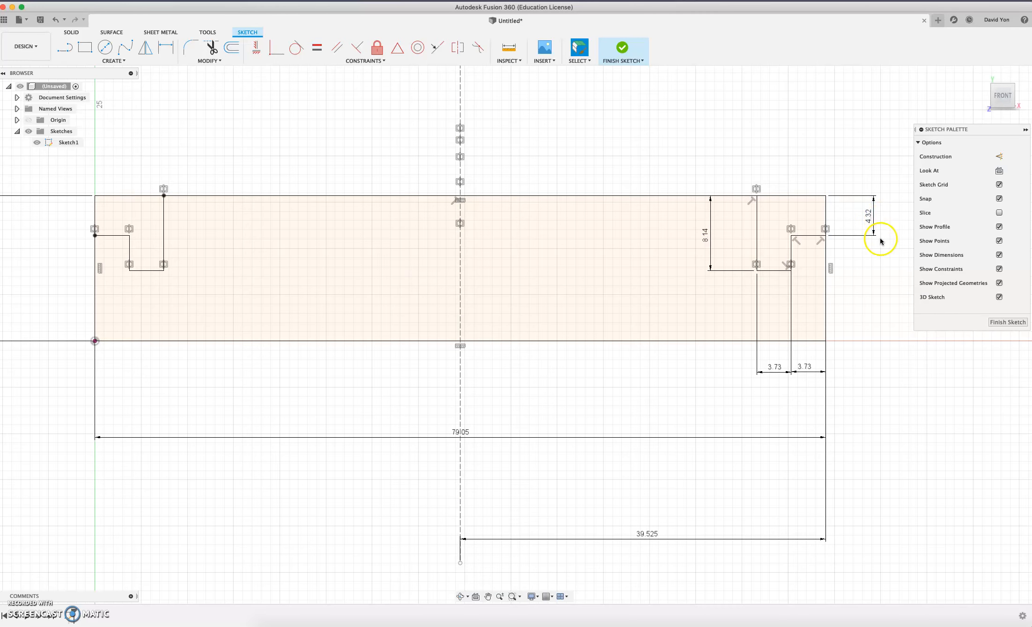
# Step: Consult the angled corners in the reference photo and draw a short diagonal line across the rectangle's lower-left corner
pyautogui.press('super+Tab')
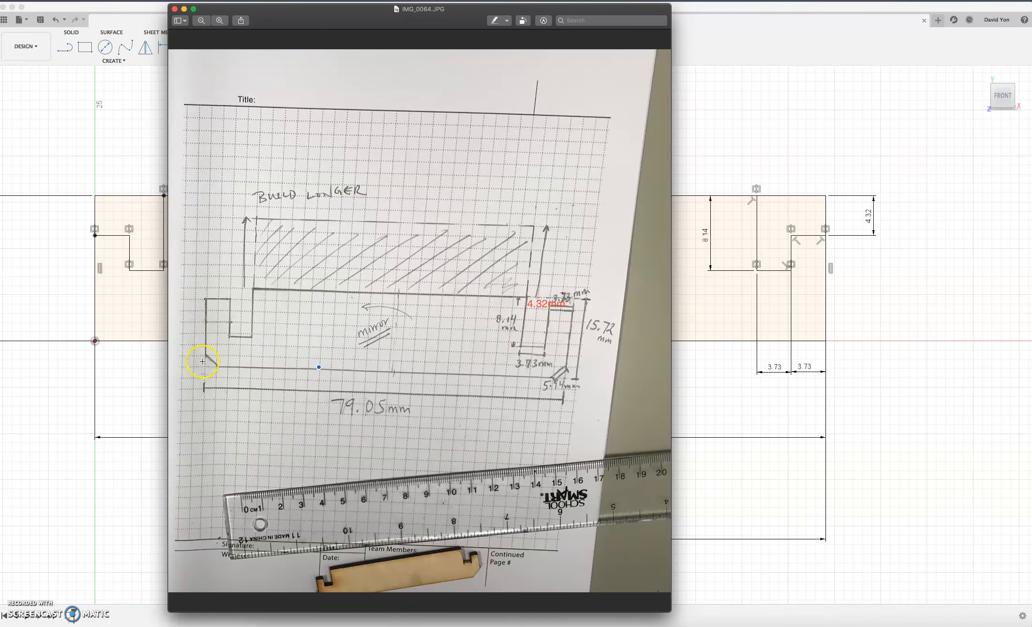
pyautogui.moveTo(207, 363); pyautogui.dragTo(223, 374)
pyautogui.moveTo(564, 374); pyautogui.dragTo(573, 385)
pyautogui.moveTo(234, 20); pyautogui.dragTo(418, 19)
pyautogui.press('super+Tab')
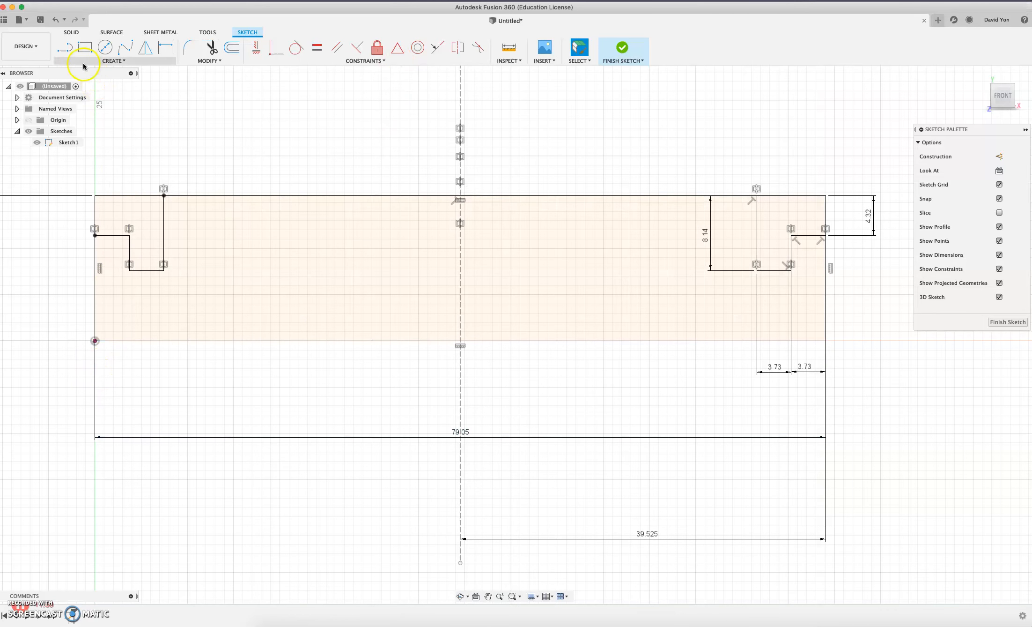
pyautogui.click(64, 47)
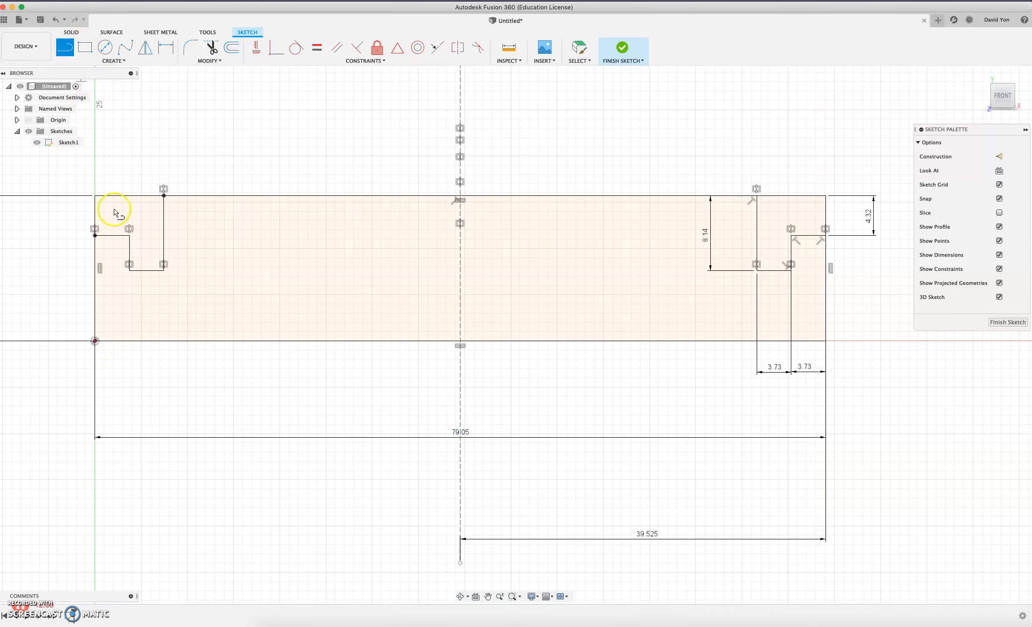
pyautogui.click(94, 329)
pyautogui.click(106, 340)
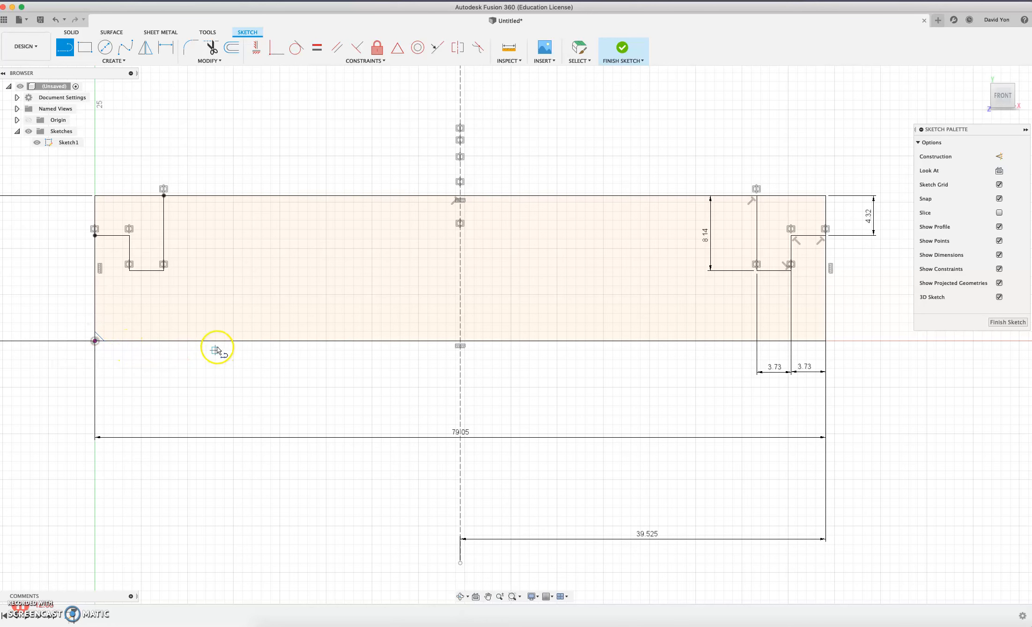
# Step: Mirror the short diagonal corner line about the dashed vertical centerline to angle the rectangle's lower-right corner
pyautogui.click(111, 61)
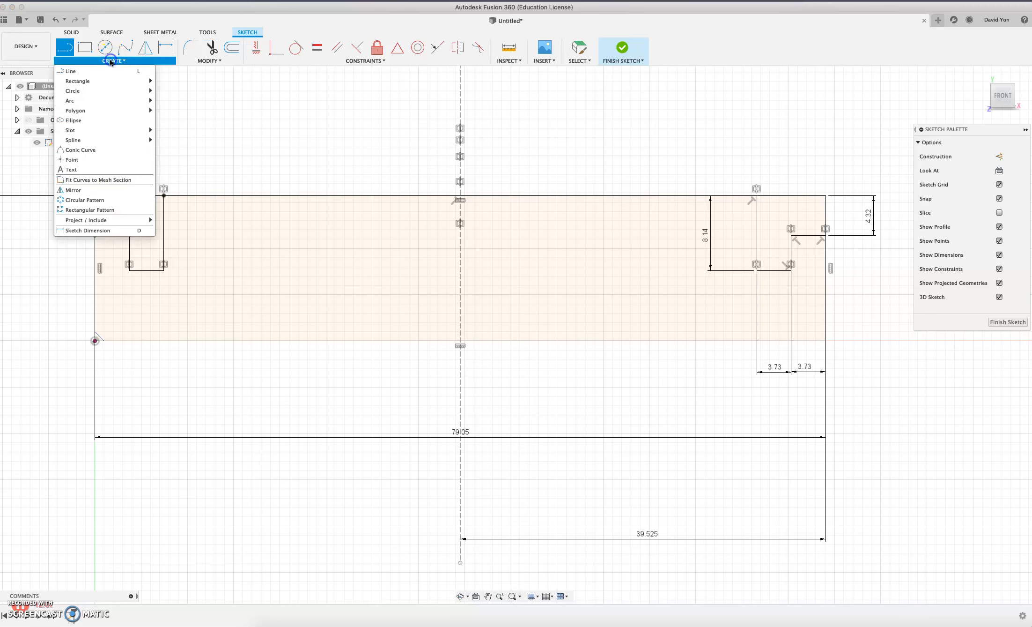
pyautogui.click(96, 191)
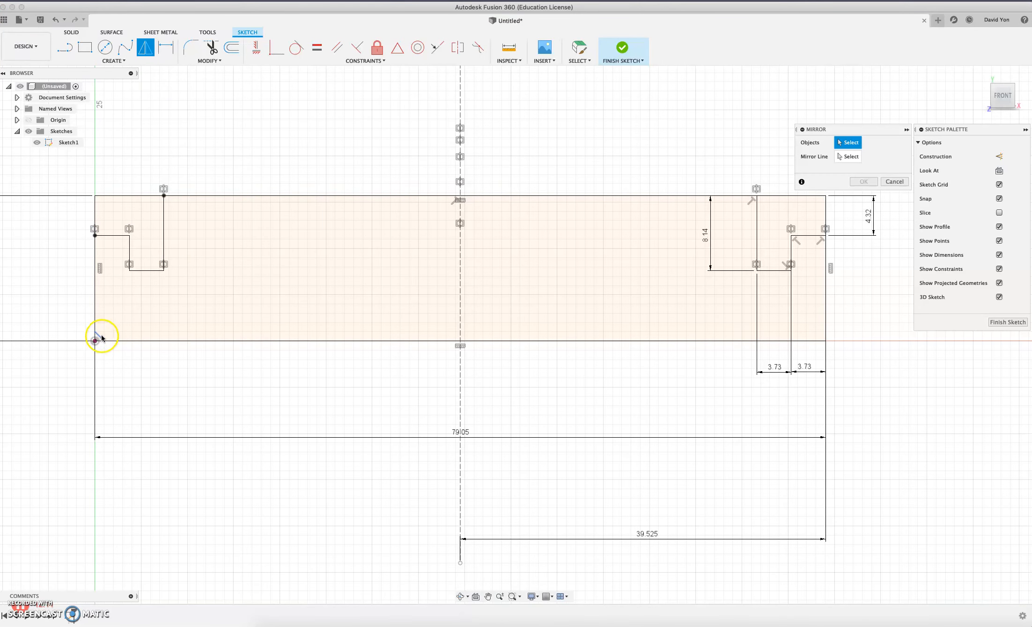
pyautogui.click(99, 336)
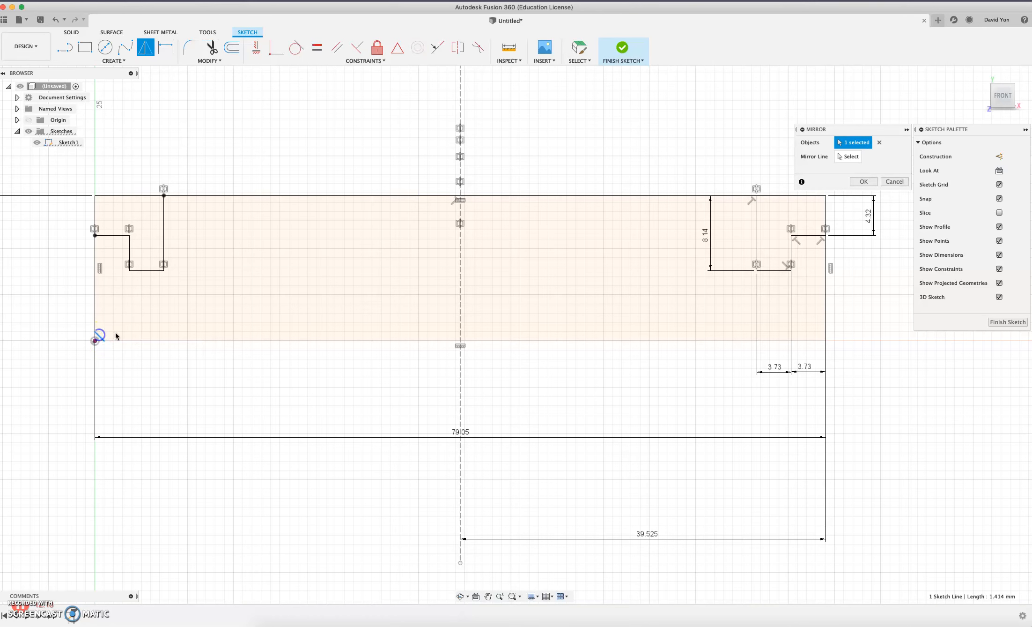
pyautogui.click(847, 155)
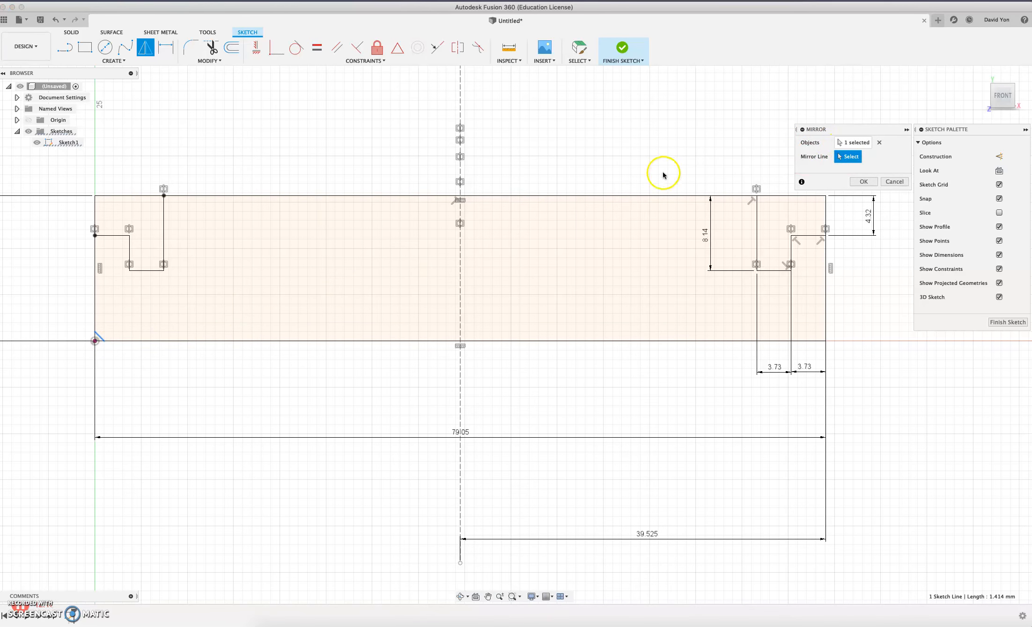
pyautogui.click(461, 111)
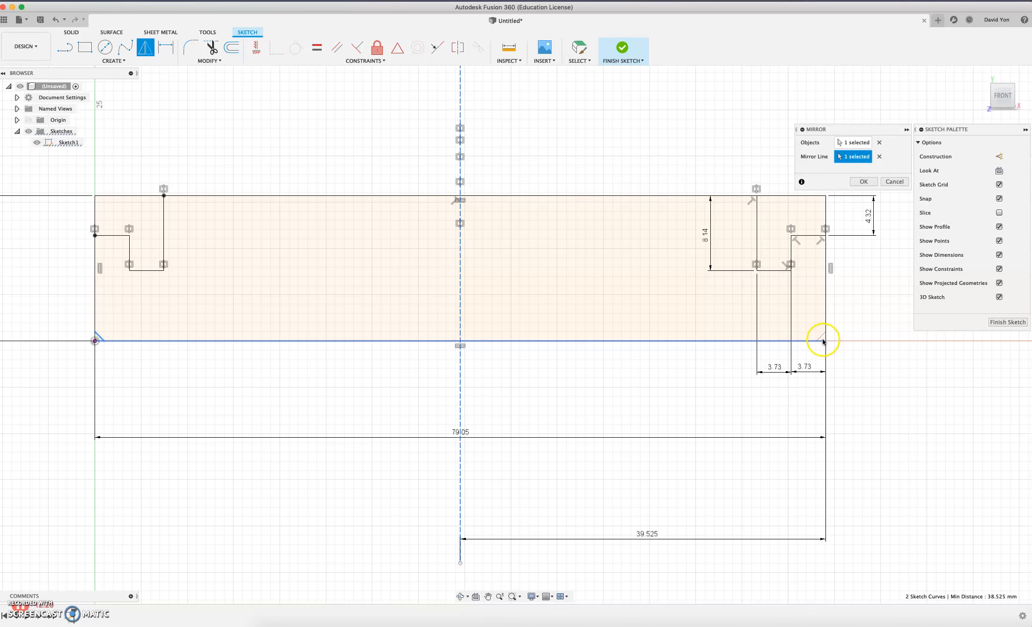
pyautogui.click(861, 183)
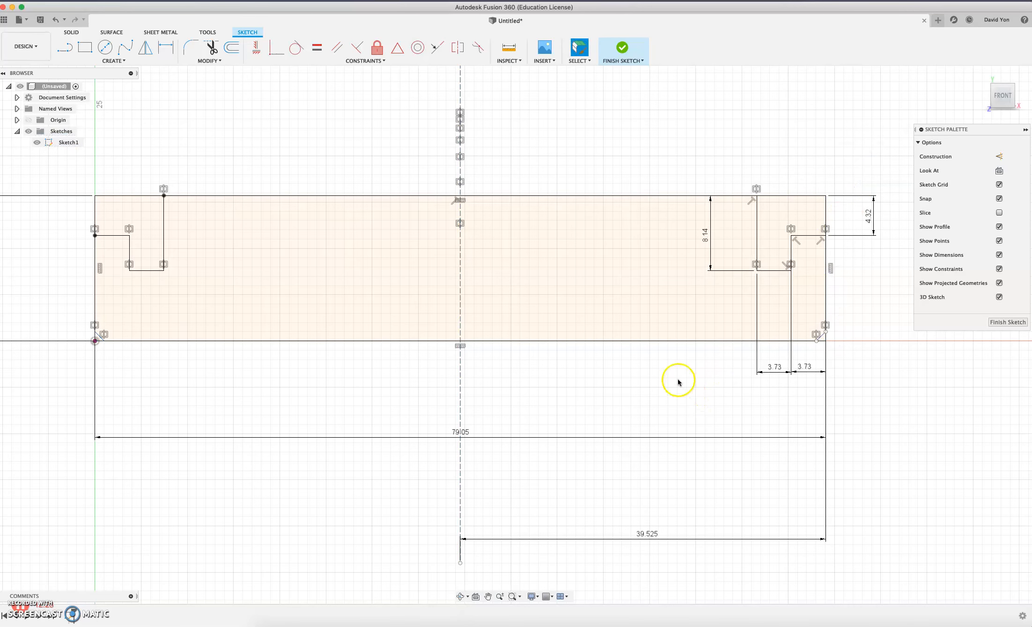
# Step: Finish the sketch to compare the notched profile with the reference photo, and reopen Sketch1 for editing
pyautogui.click(628, 55)
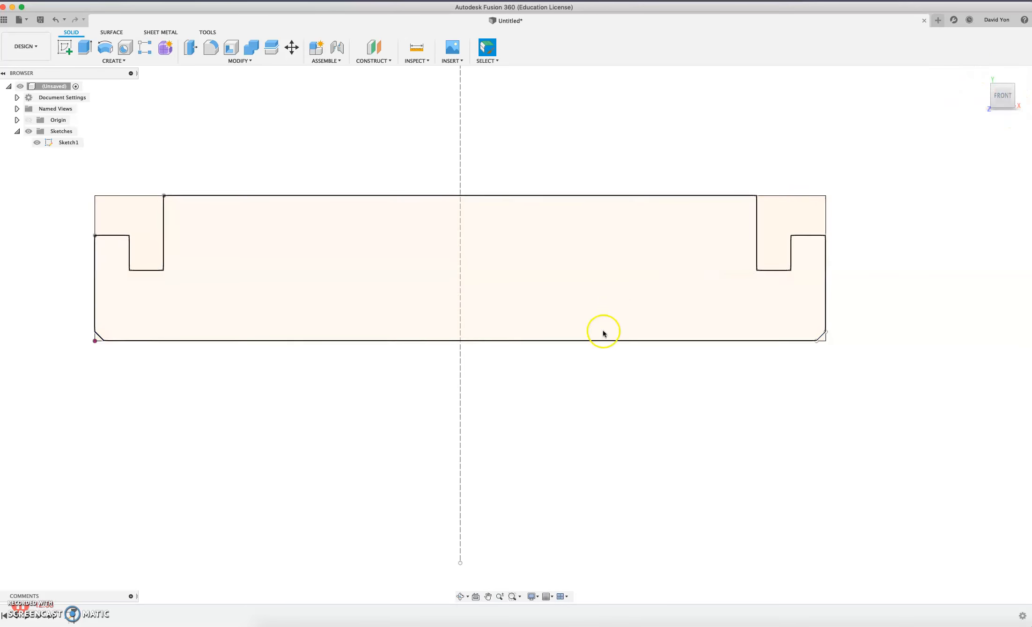
pyautogui.press('super+Tab')
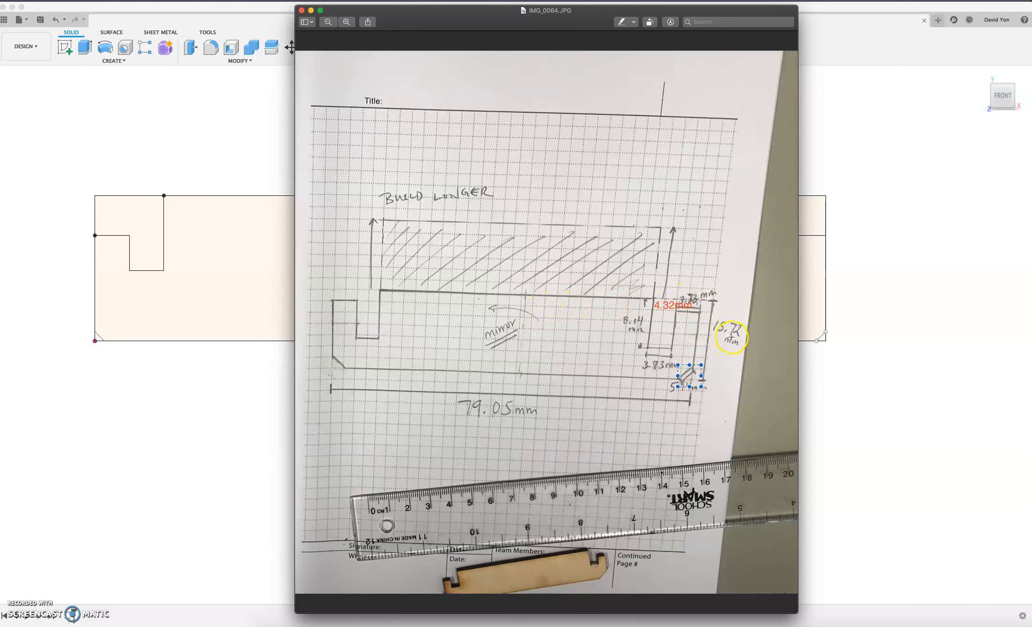
pyautogui.click(880, 312)
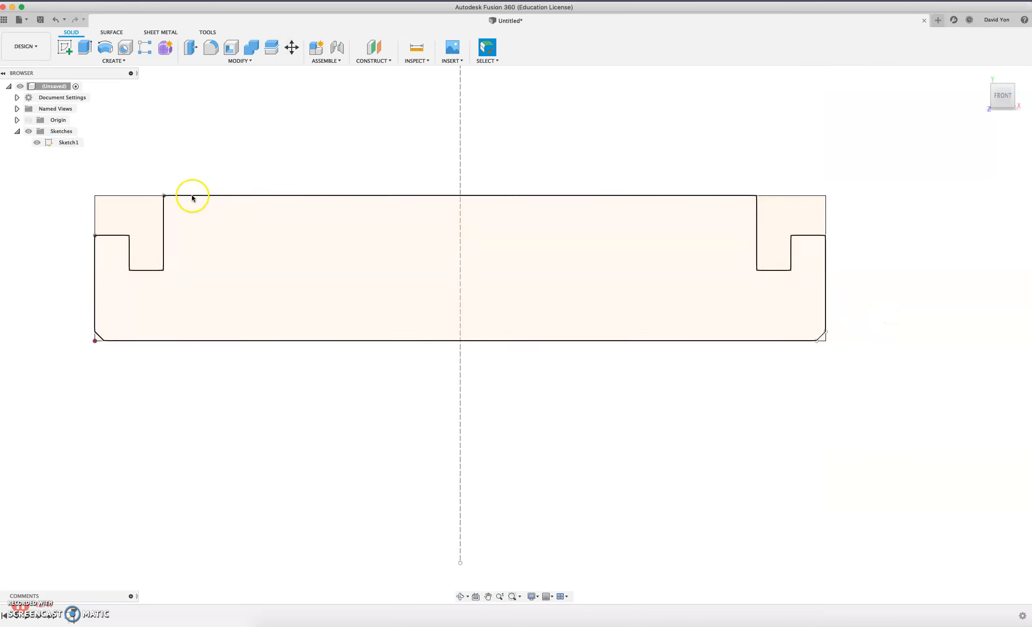
pyautogui.rightClick(51, 146)
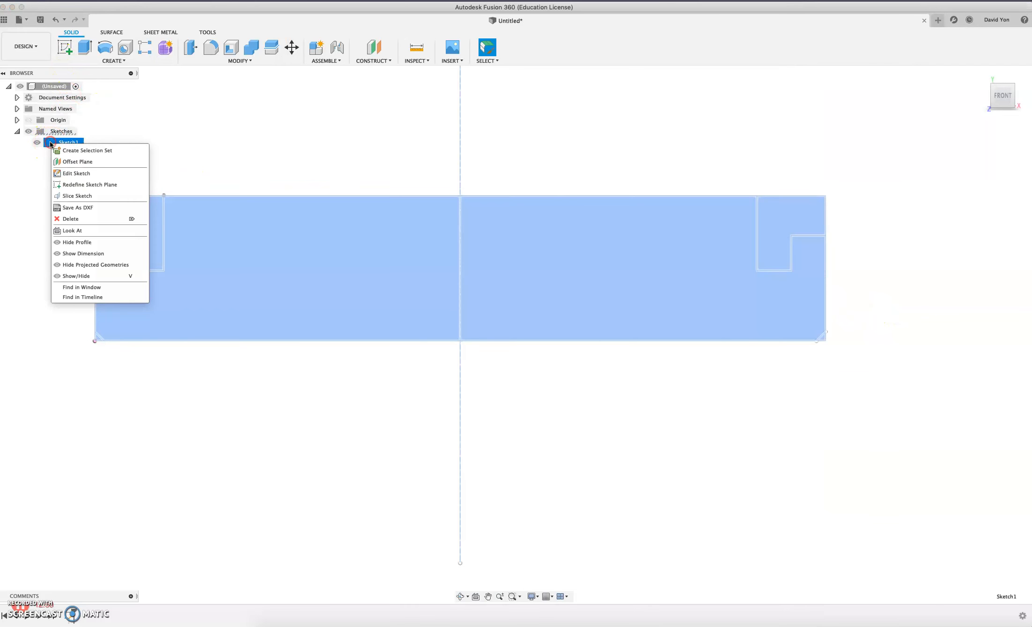
pyautogui.click(64, 173)
# Step: Consult the hatched "Build Longer" area in the reference photo and draw a 15.72 mm high rectangle on the top edge, spanning between the notches' inner edges
pyautogui.click(488, 596)
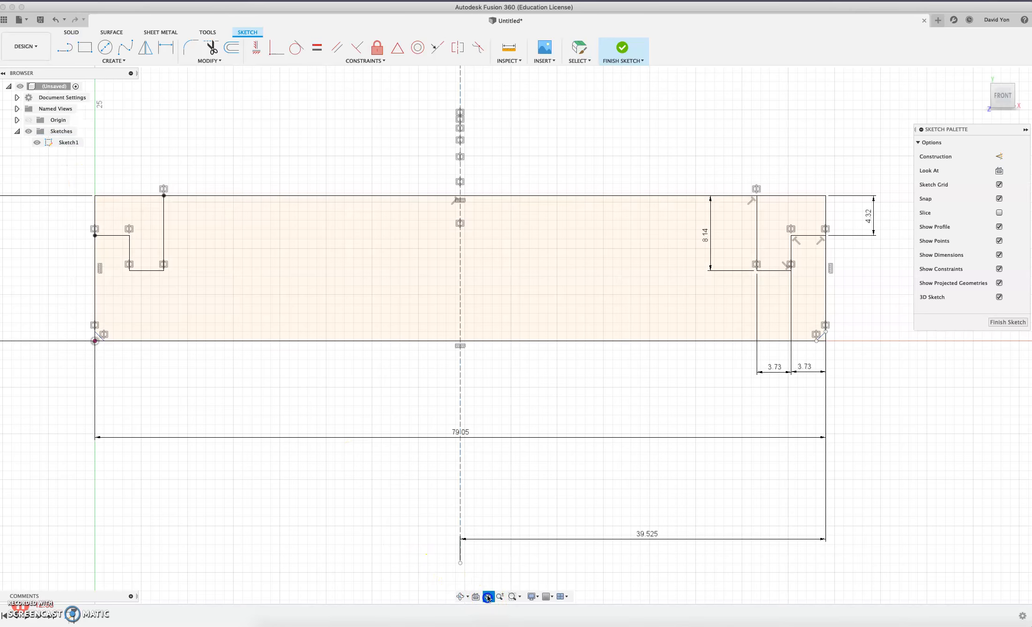
pyautogui.moveTo(405, 389)
pyautogui.mouseDown()
pyautogui.moveTo(443, 454)
pyautogui.moveTo(435, 562)
pyautogui.moveTo(454, 572)
pyautogui.mouseUp()
pyautogui.click(85, 49)
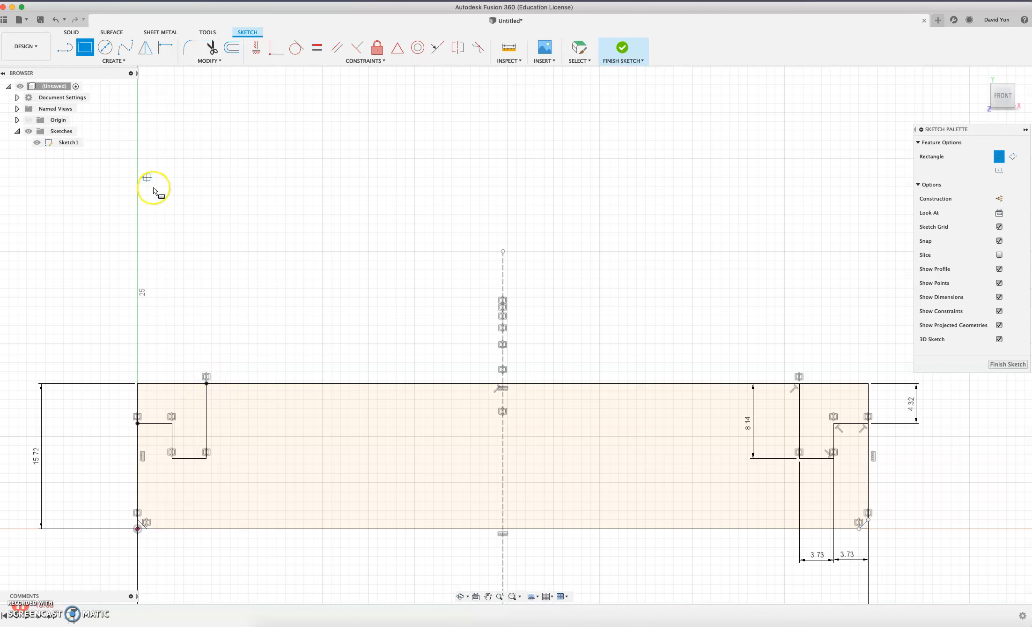
pyautogui.press('super+Tab')
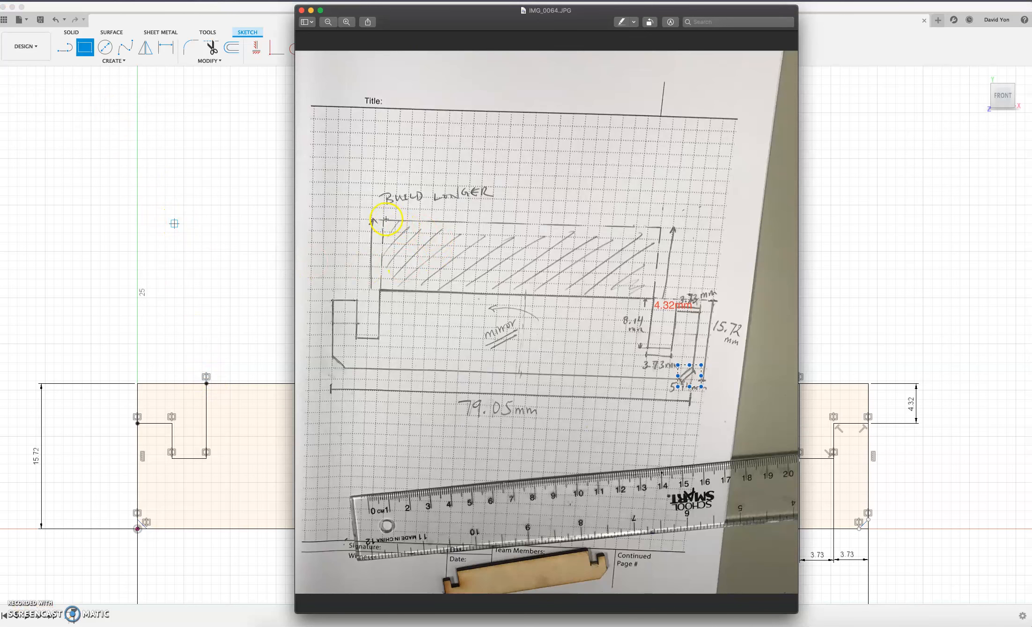
pyautogui.moveTo(384, 219); pyautogui.dragTo(653, 297)
pyautogui.press('super+Tab')
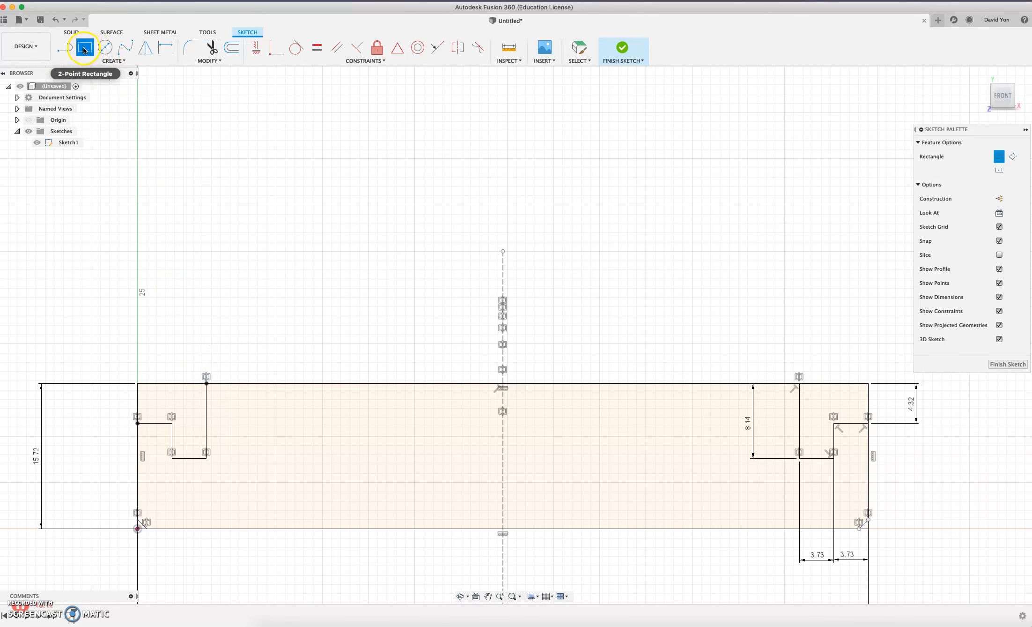
pyautogui.click(207, 383)
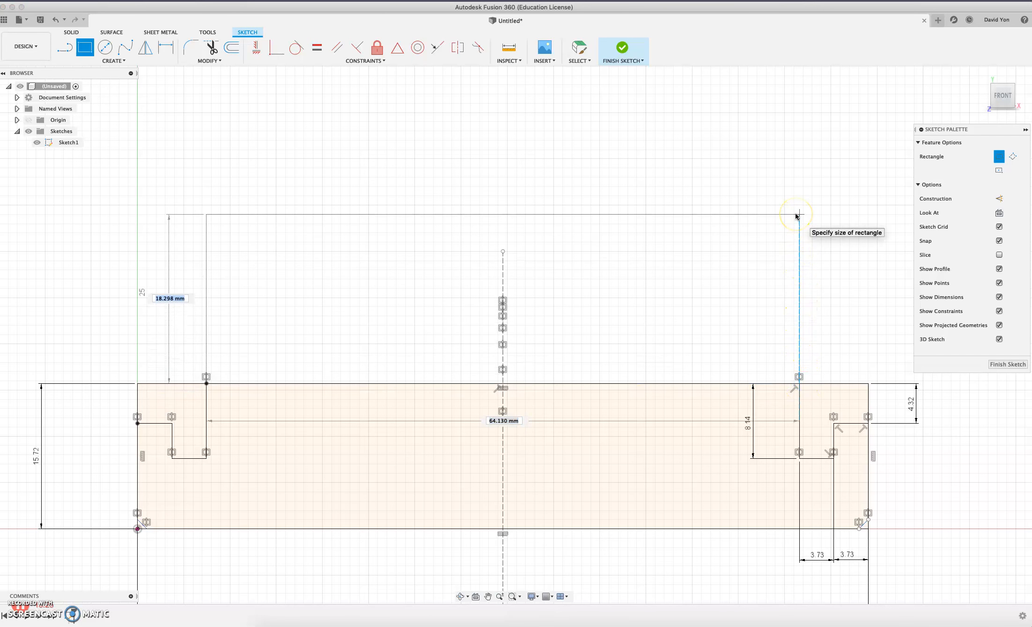
pyautogui.write('15.')
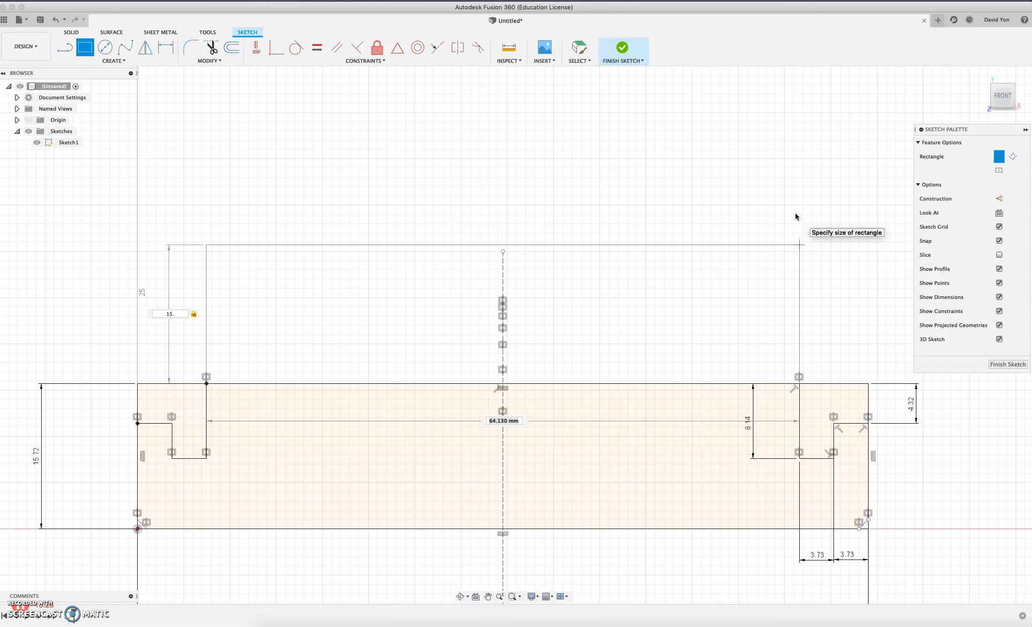
pyautogui.press('super+Tab')
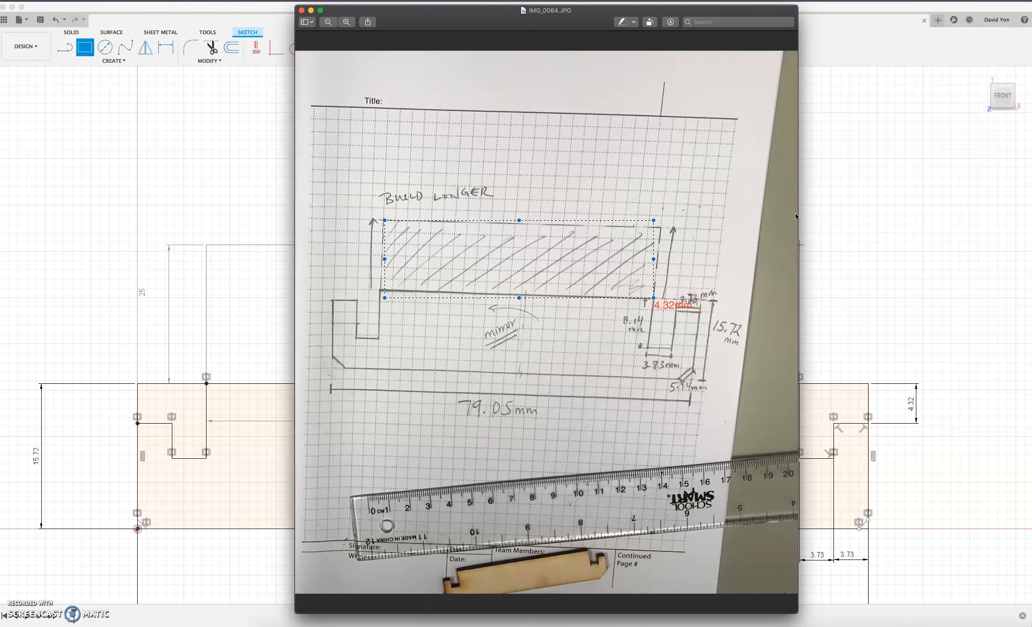
pyautogui.press('super+Tab')
pyautogui.write('.72')
pyautogui.press('Return')
pyautogui.press('Return')
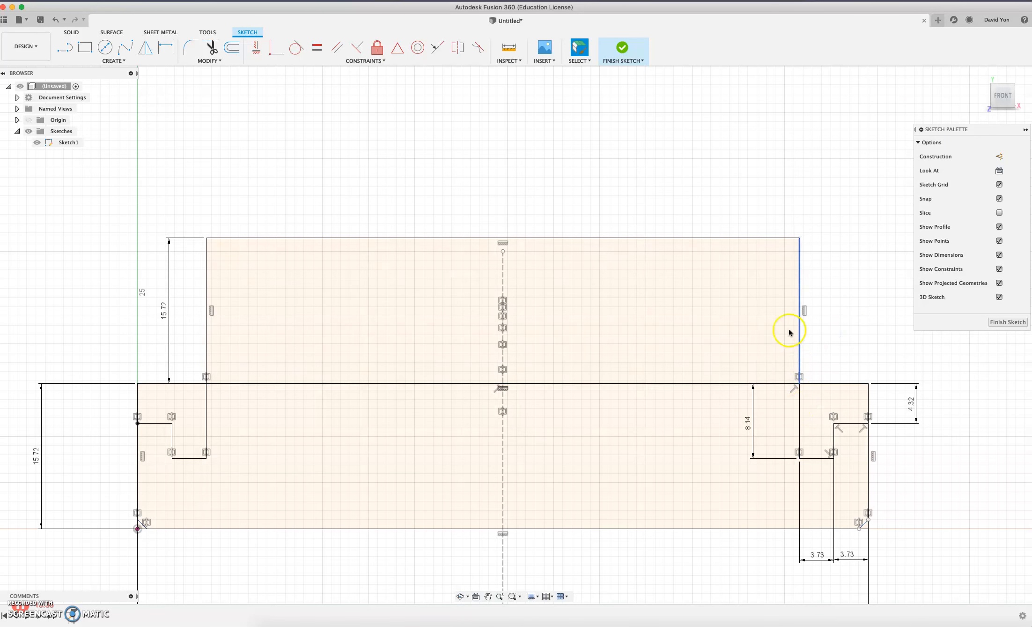
# Step: Finish the sketch and start a new-body Extrude of the upper rectangle and the notched main profile
pyautogui.click(622, 48)
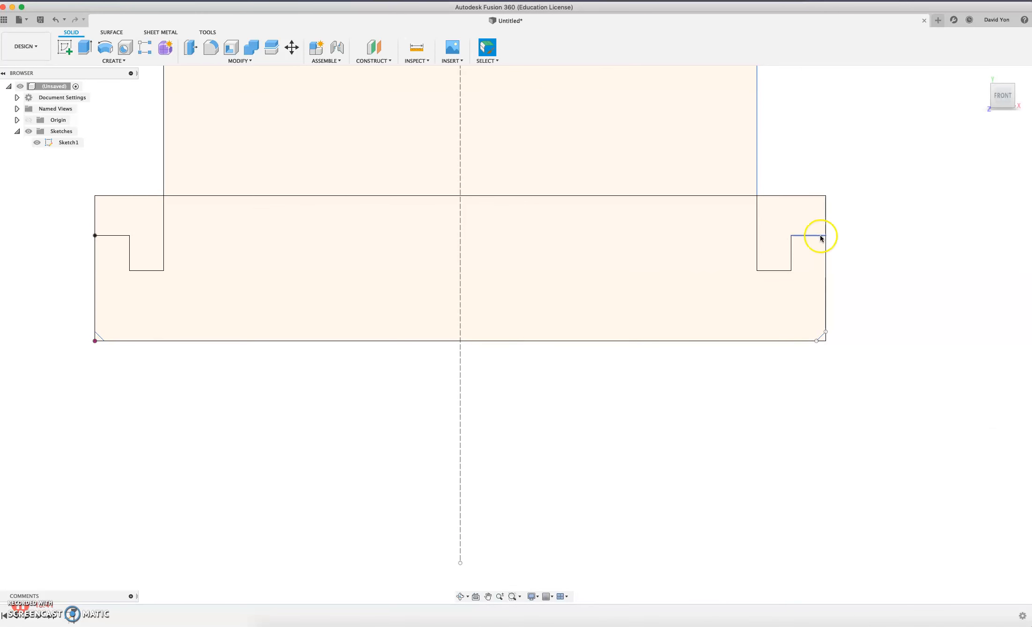
pyautogui.scroll(-2, 820, 238)
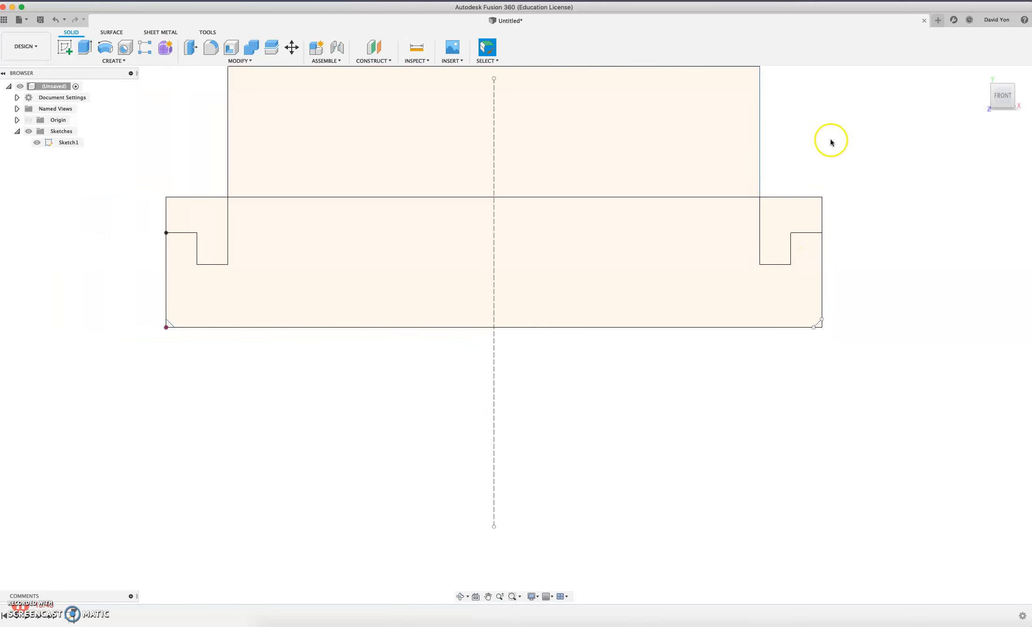
pyautogui.scroll(-2, 772, 234)
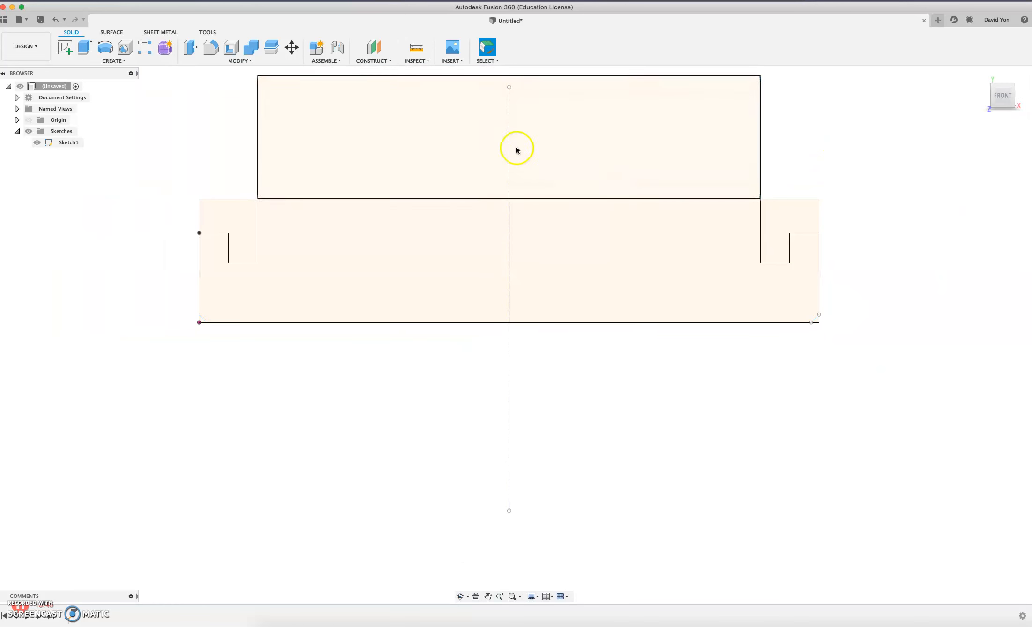
pyautogui.click(86, 49)
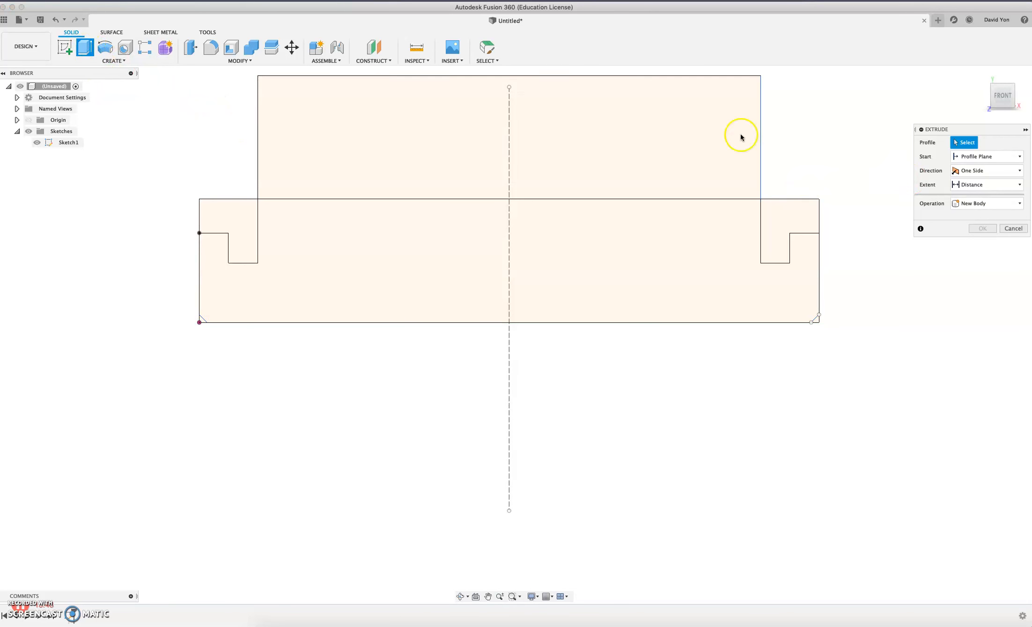
pyautogui.click(679, 136)
pyautogui.click(314, 251)
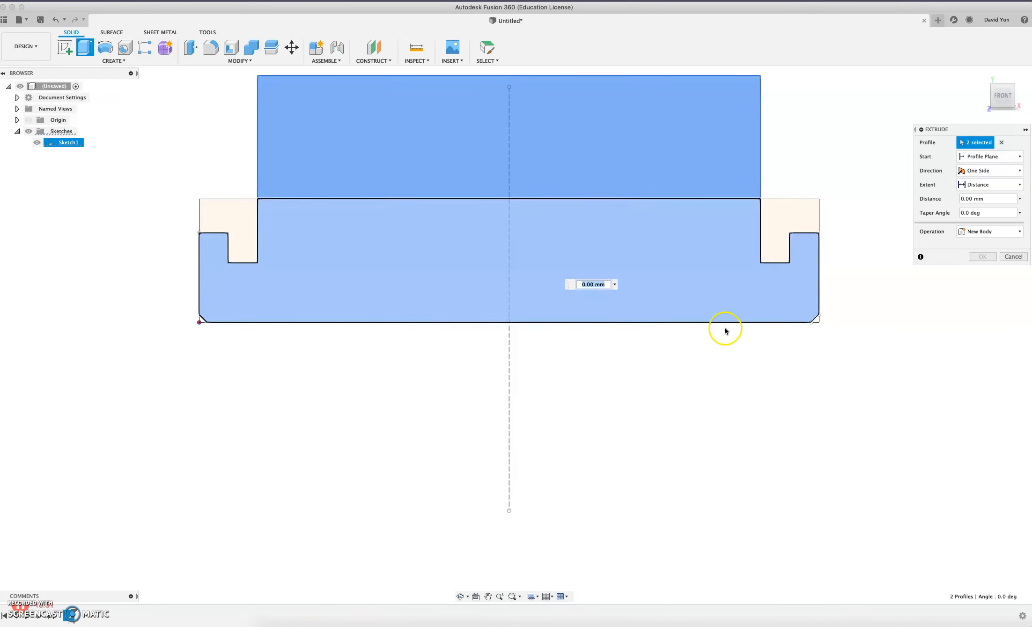